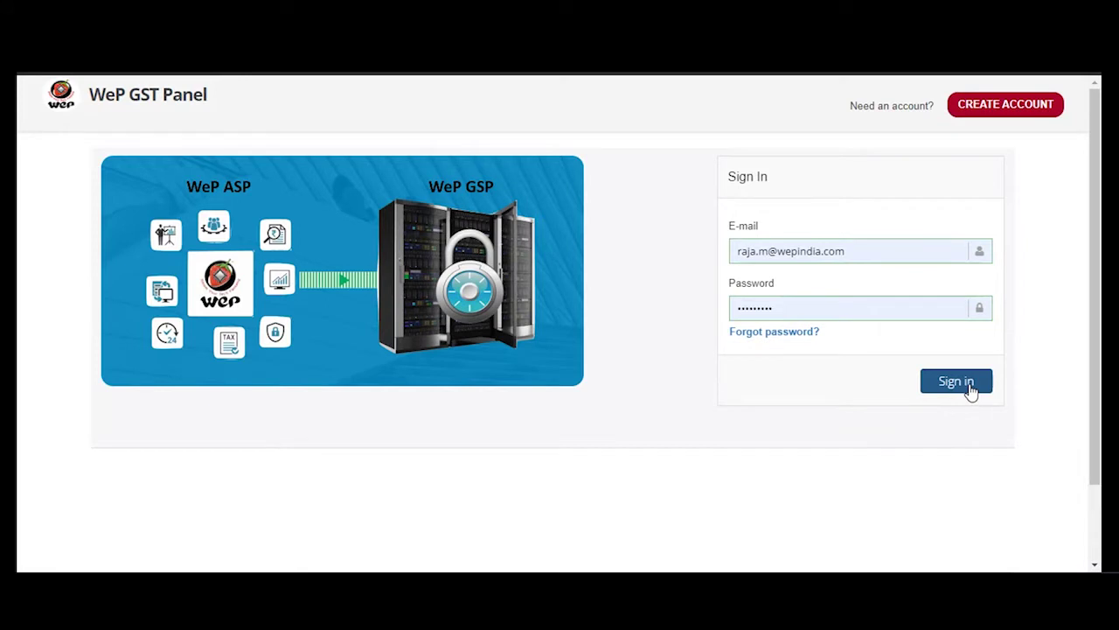
# - Sign in to the WeP GST Panel and open the Reconciliation Summary for GSTR 2 & GSTR 2A
pyautogui.click(969, 389)
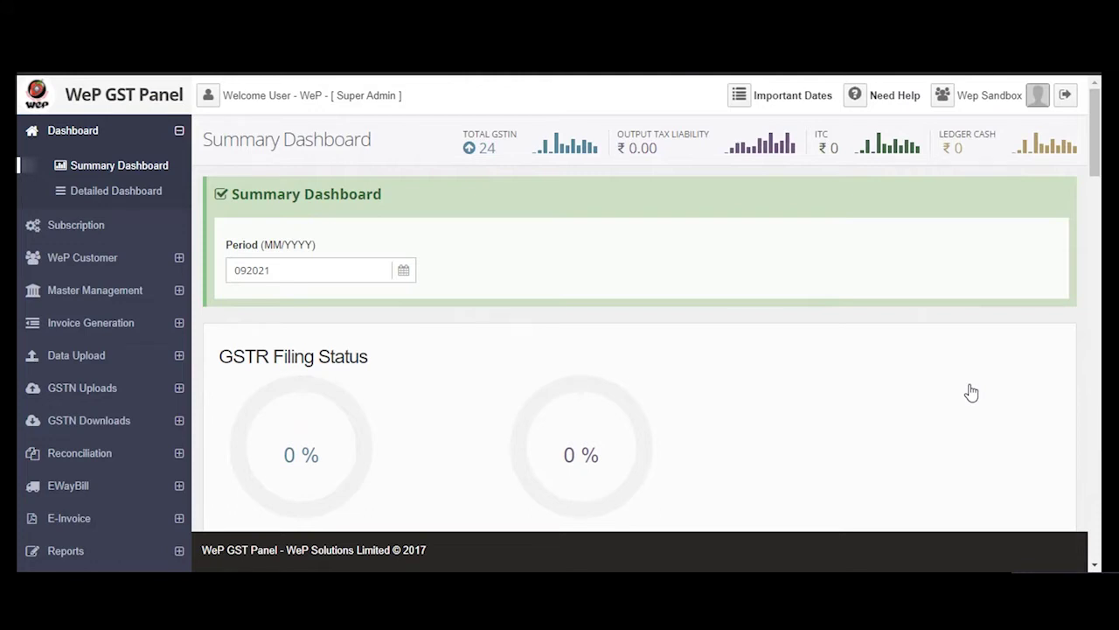
pyautogui.scroll(-3, 971, 393)
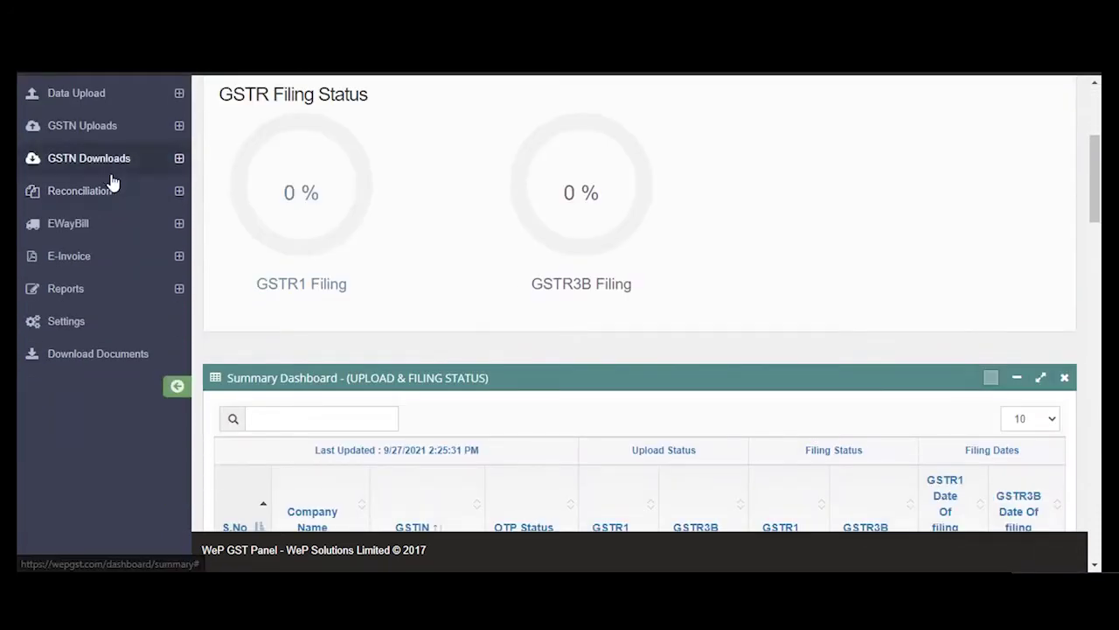
pyautogui.click(126, 206)
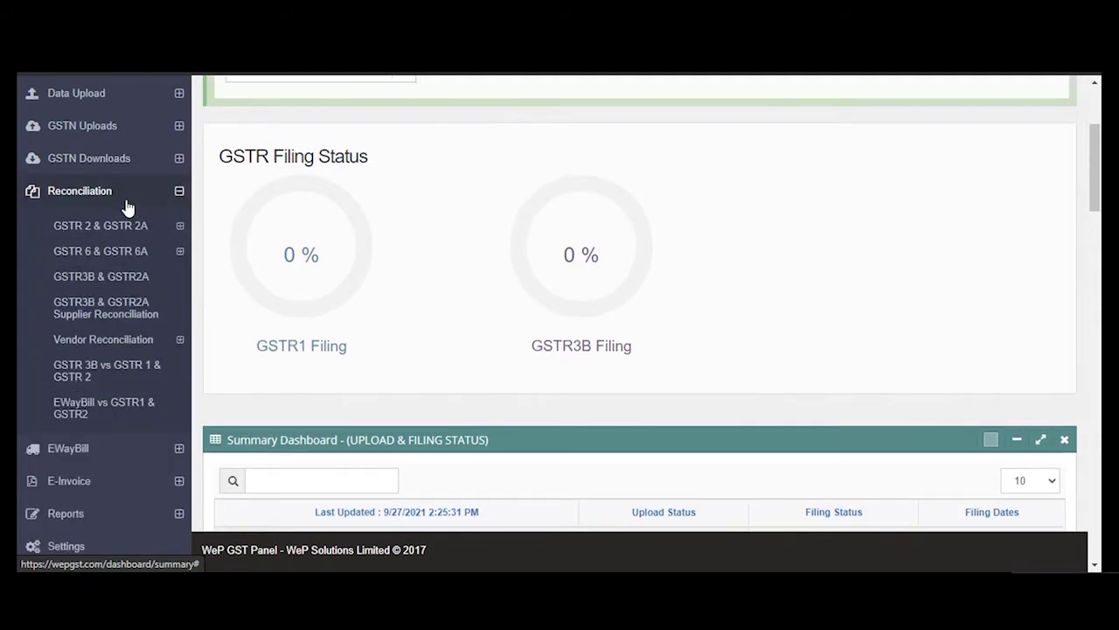
pyautogui.click(172, 229)
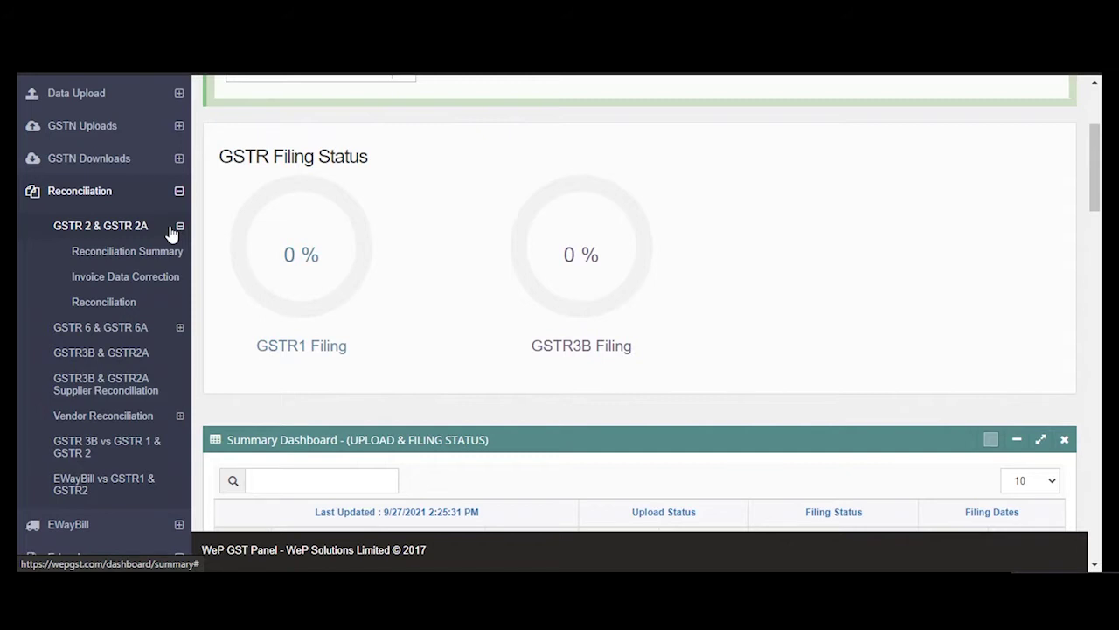
pyautogui.click(127, 253)
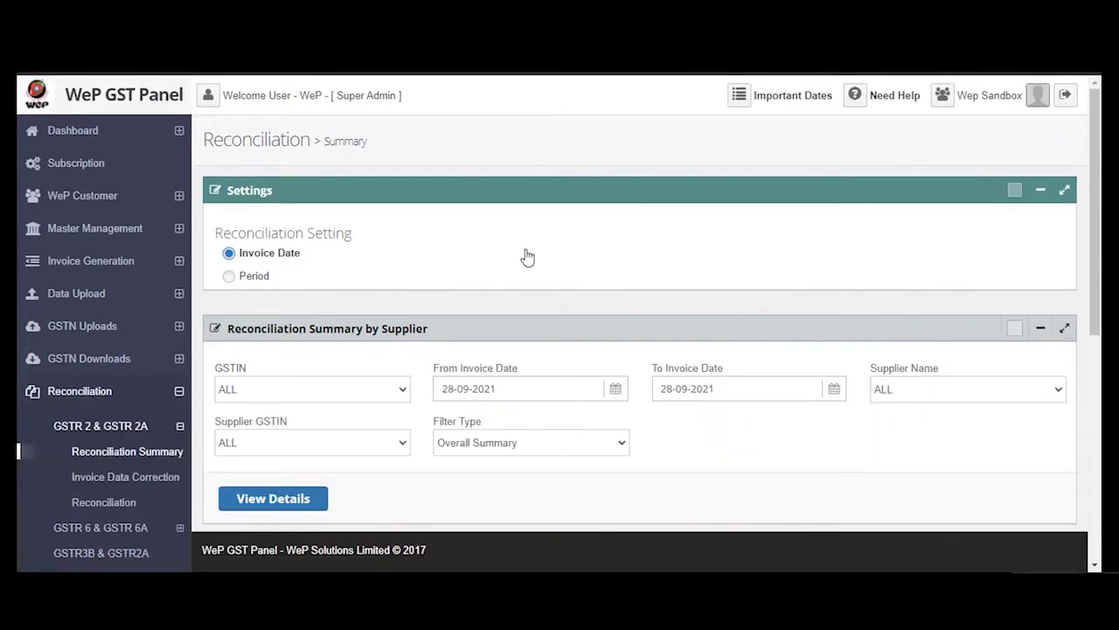
# - Base the reconciliation on Period instead of Invoice Date and set the From period to 072017
pyautogui.click(254, 278)
pyautogui.click(454, 387)
pyautogui.press('BackSpace')
pyautogui.press('BackSpace')
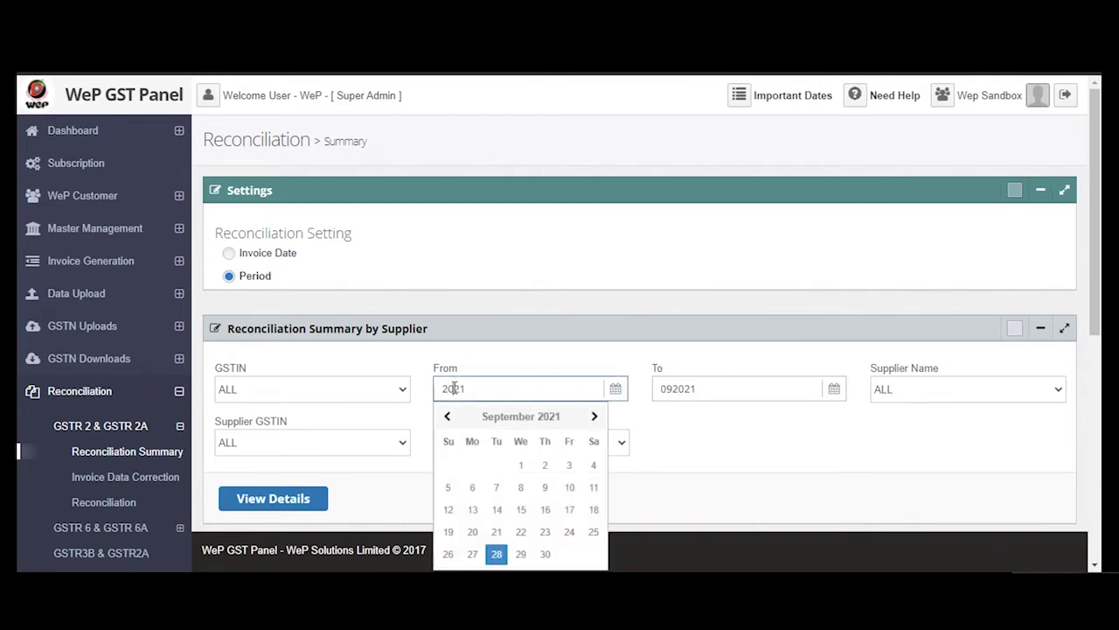
pyautogui.press('BackSpace')
pyautogui.press('BackSpace')
pyautogui.press('BackSpace')
pyautogui.press('BackSpace')
pyautogui.write('072017')
# - Set the To period of the supplier reconciliation summary to 122017
pyautogui.click(697, 390)
pyautogui.press('BackSpace')
pyautogui.press('BackSpace')
pyautogui.press('BackSpace')
pyautogui.press('BackSpace')
pyautogui.press('BackSpace')
pyautogui.press('BackSpace')
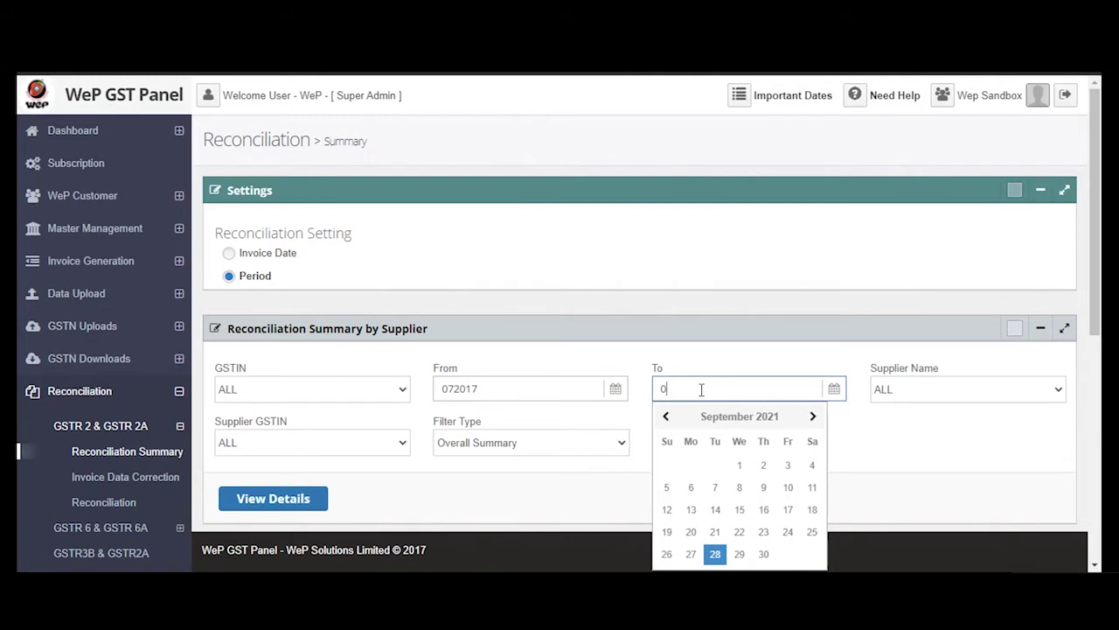
pyautogui.write('122017')
# - Select the first individual GSTIN after ALL and display the summary details for the chosen periods
pyautogui.click(401, 396)
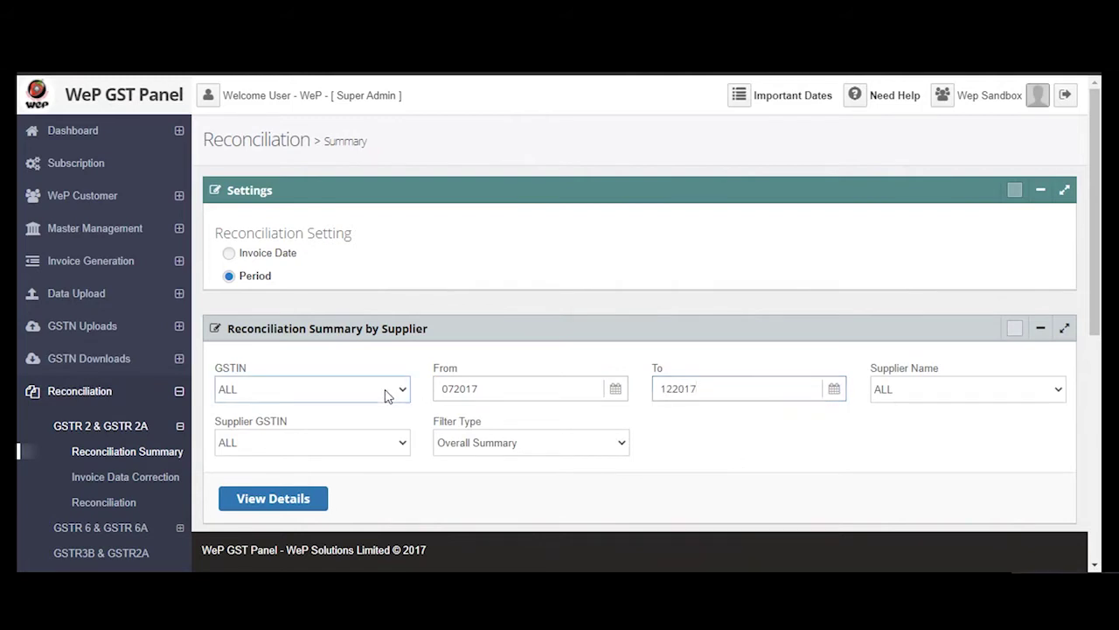
pyautogui.press('Down')
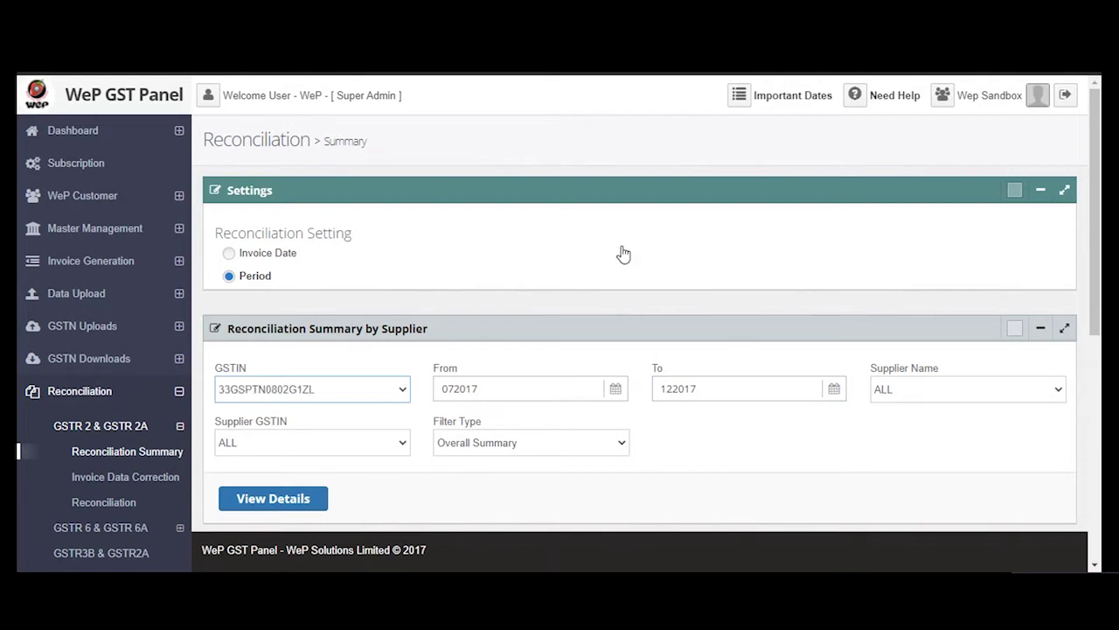
pyautogui.scroll(-1, 828, 361)
pyautogui.scroll(-2, 828, 360)
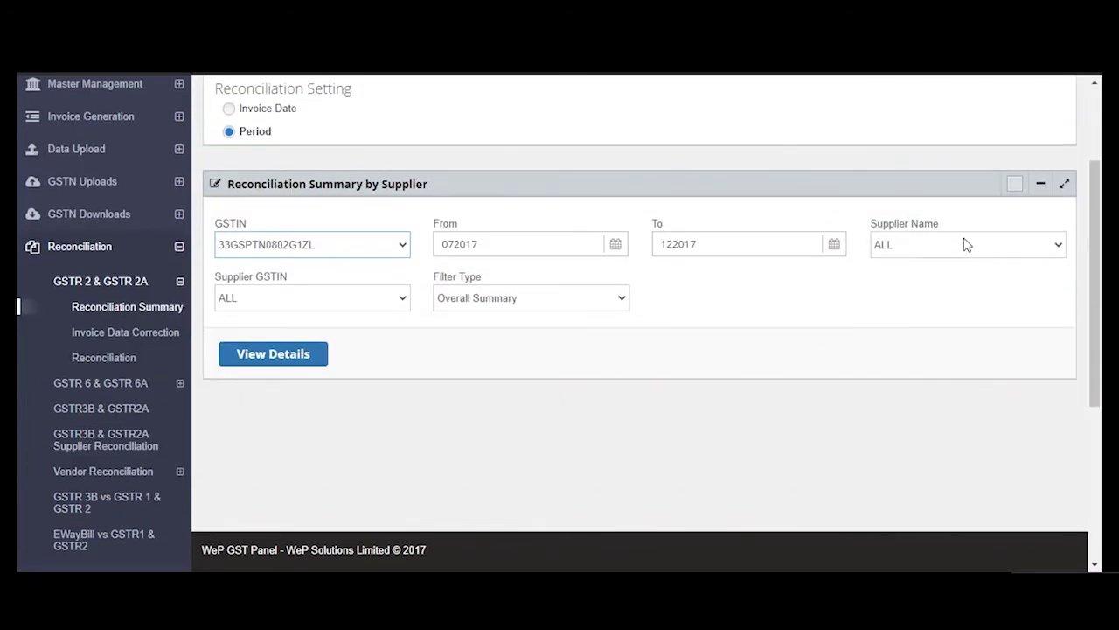
pyautogui.click(294, 362)
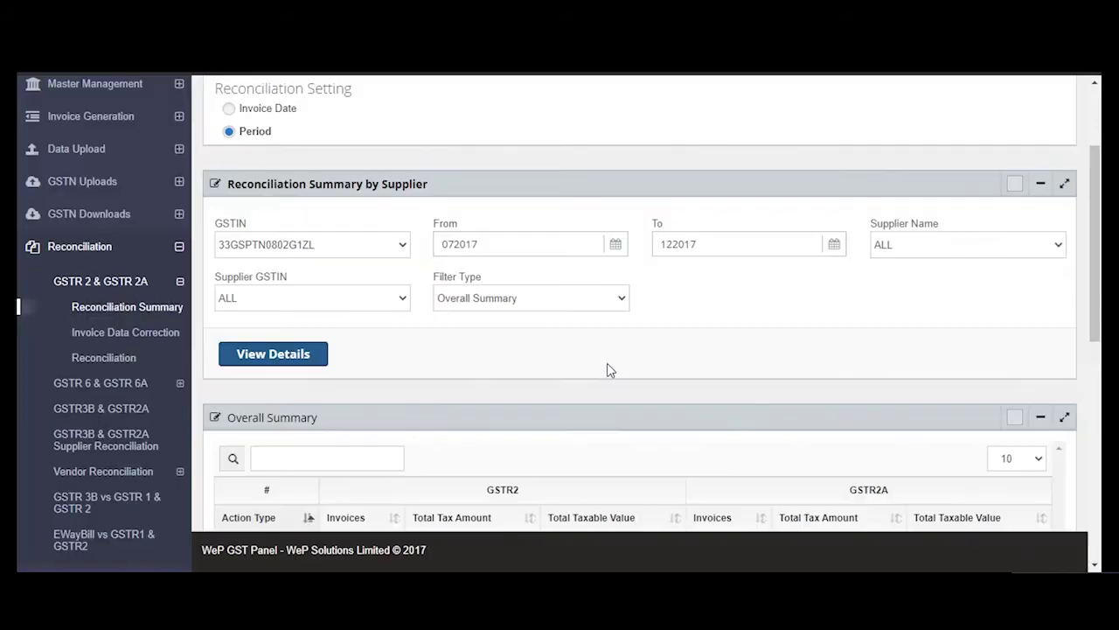
# - Examine the Overall Summary and all Reconciliation Status columns, from matched and missing invoices through to mismatch invoices
pyautogui.scroll(-3, 609, 370)
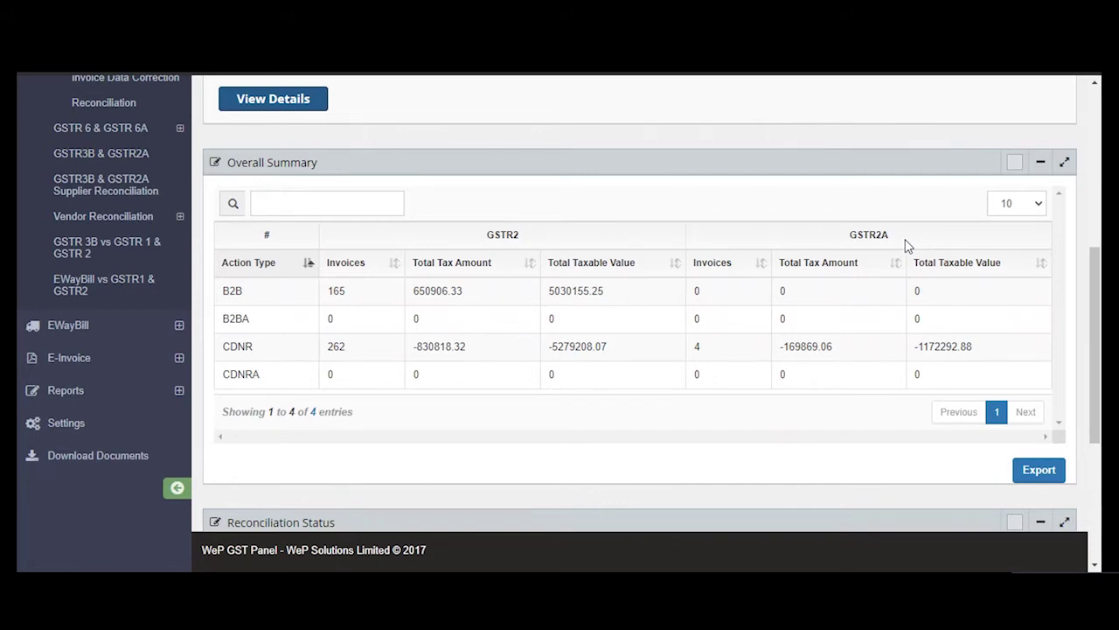
pyautogui.scroll(-3, 906, 245)
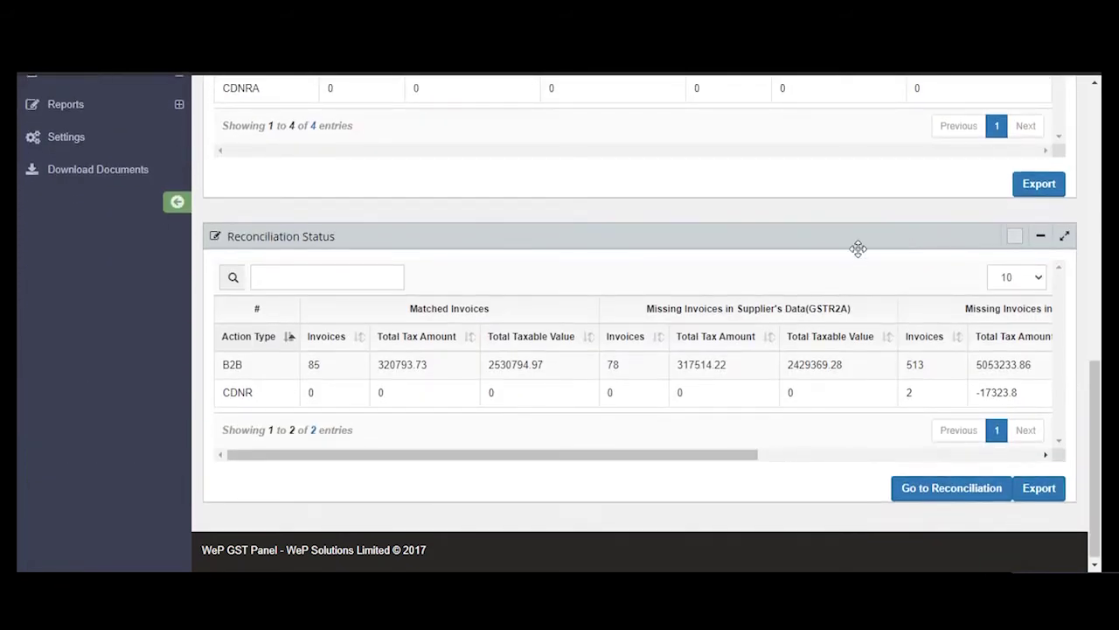
pyautogui.hscroll(3, 468, 322)
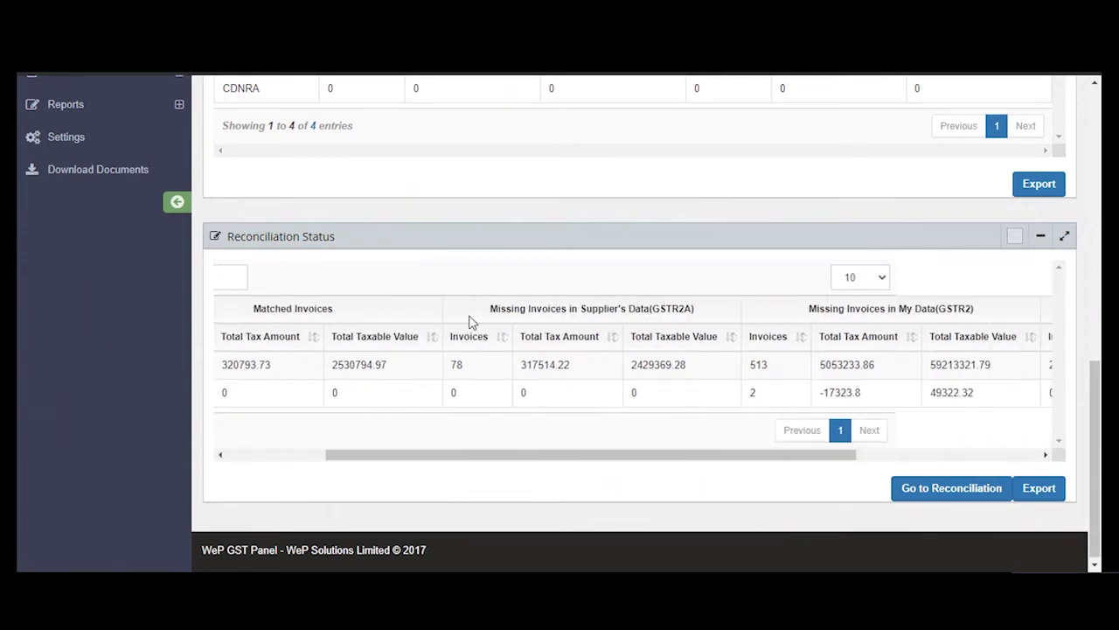
pyautogui.hscroll(4, 692, 327)
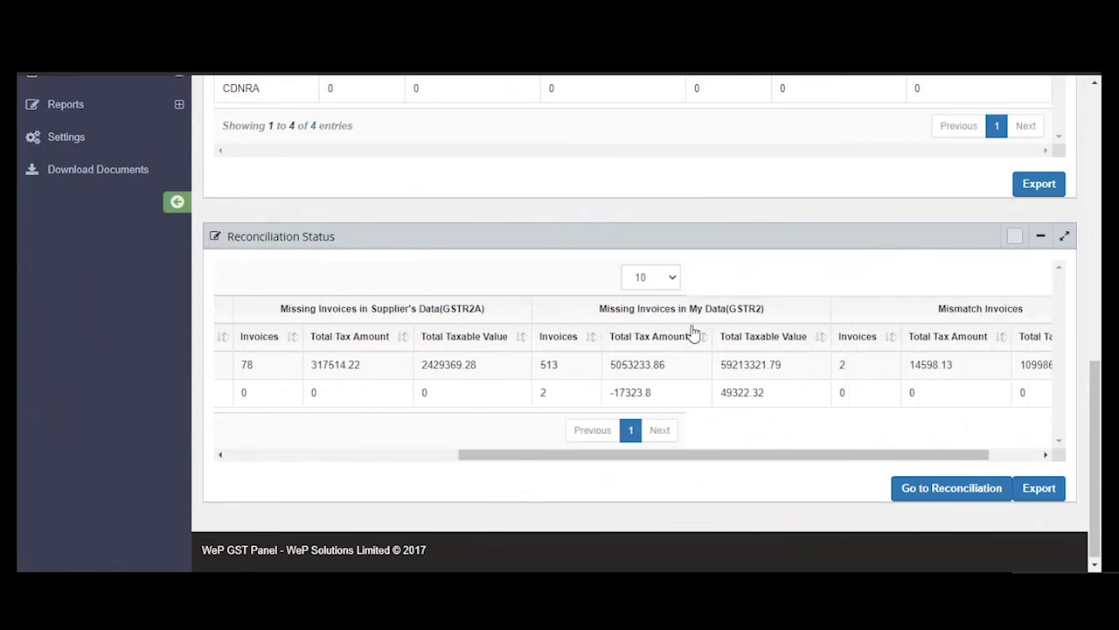
pyautogui.hscroll(2, 692, 331)
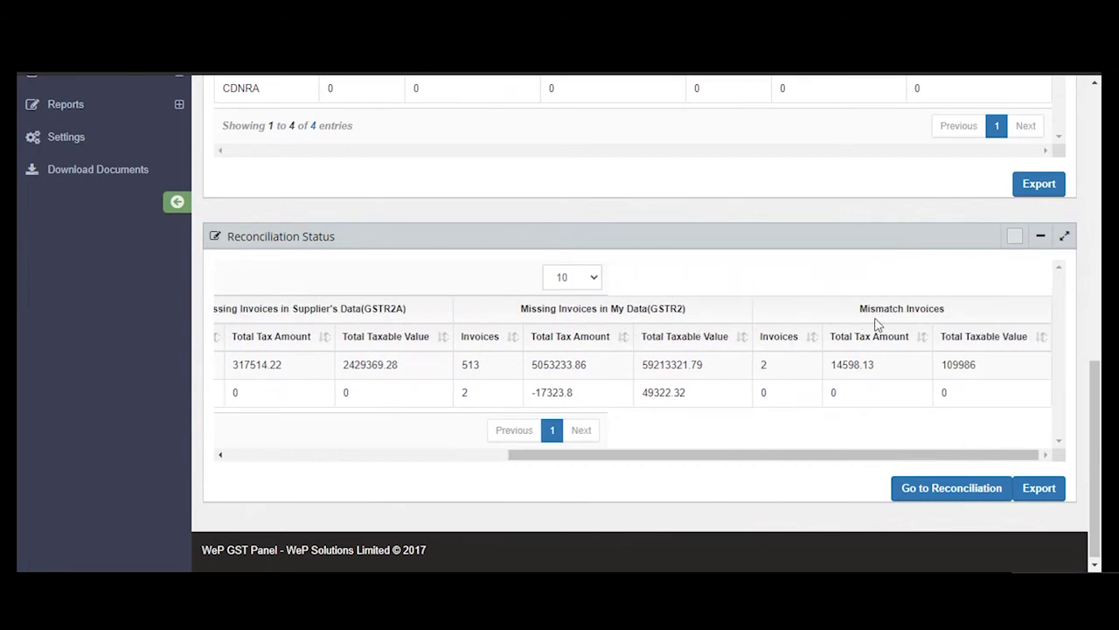
pyautogui.scroll(-1, 874, 325)
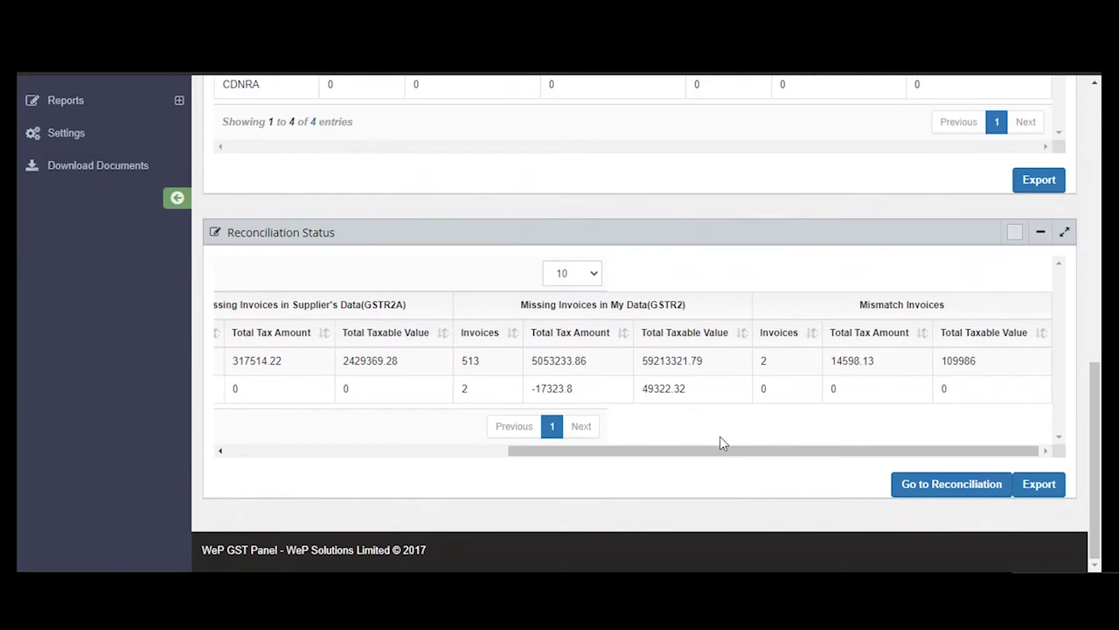
# - Go to the reconciliation page and review its matched, missing, mismatch, hold and reconciliation status sections
pyautogui.click(920, 495)
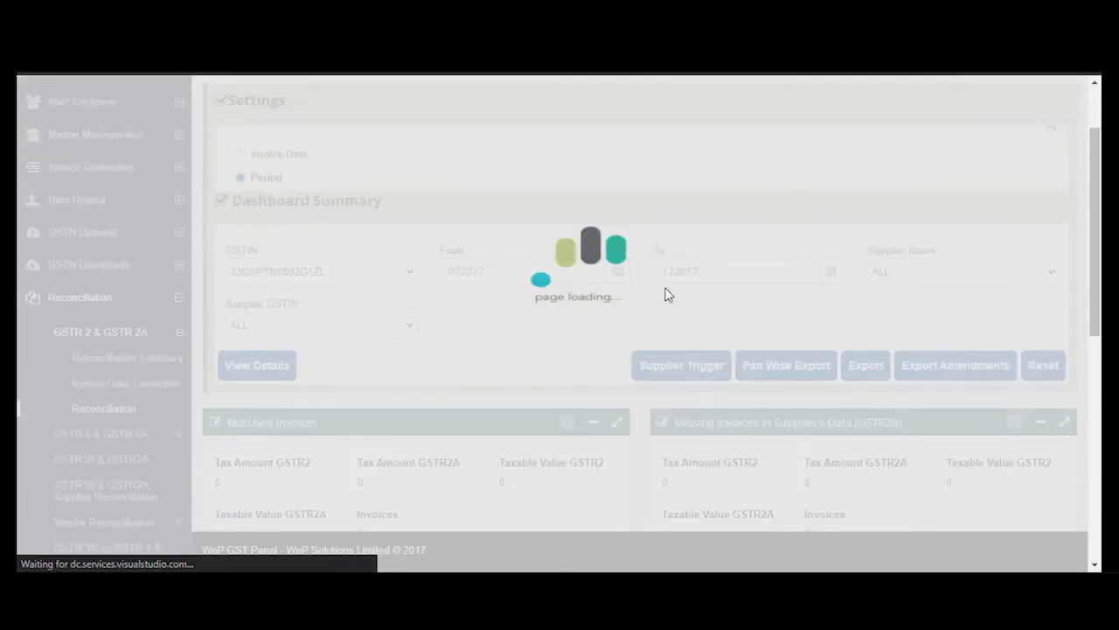
pyautogui.scroll(-2, 665, 295)
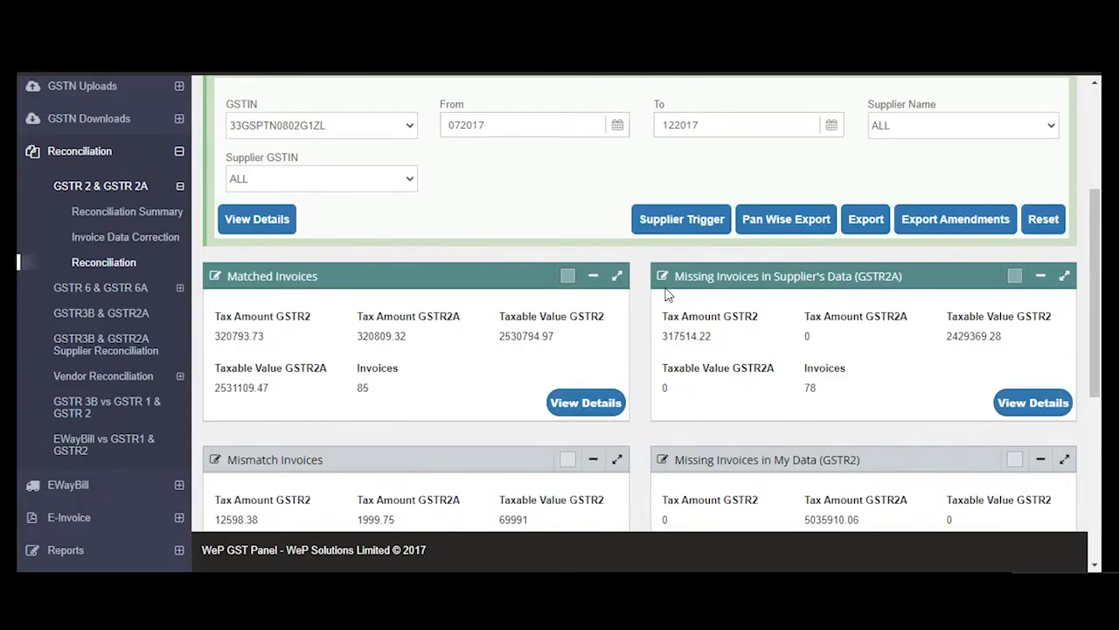
pyautogui.scroll(-1, 612, 291)
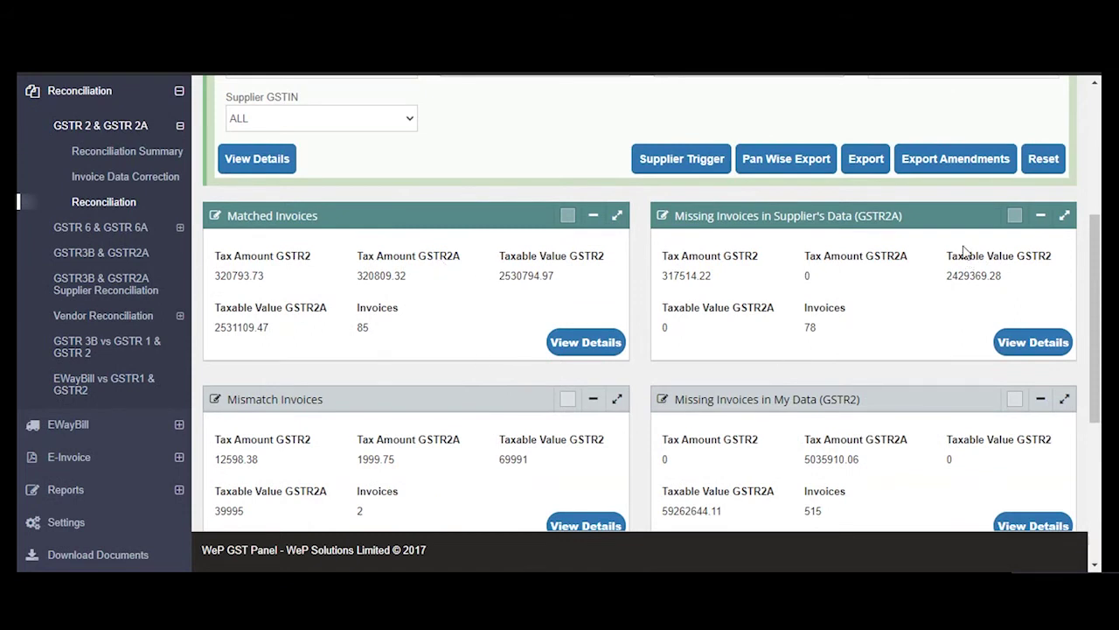
pyautogui.scroll(-2, 774, 270)
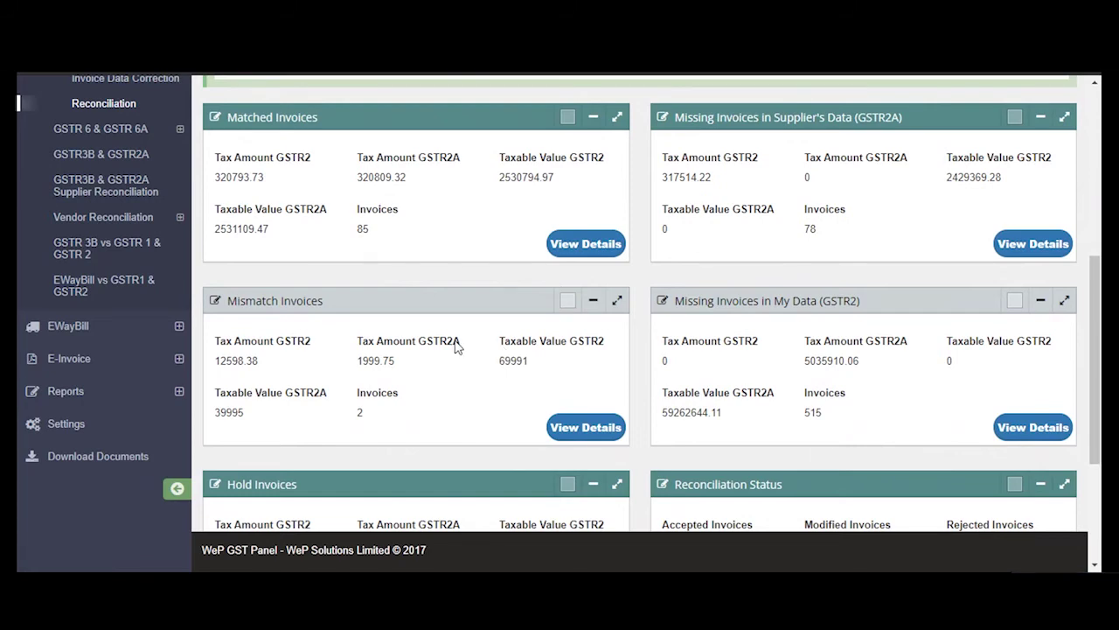
pyautogui.scroll(-3, 455, 348)
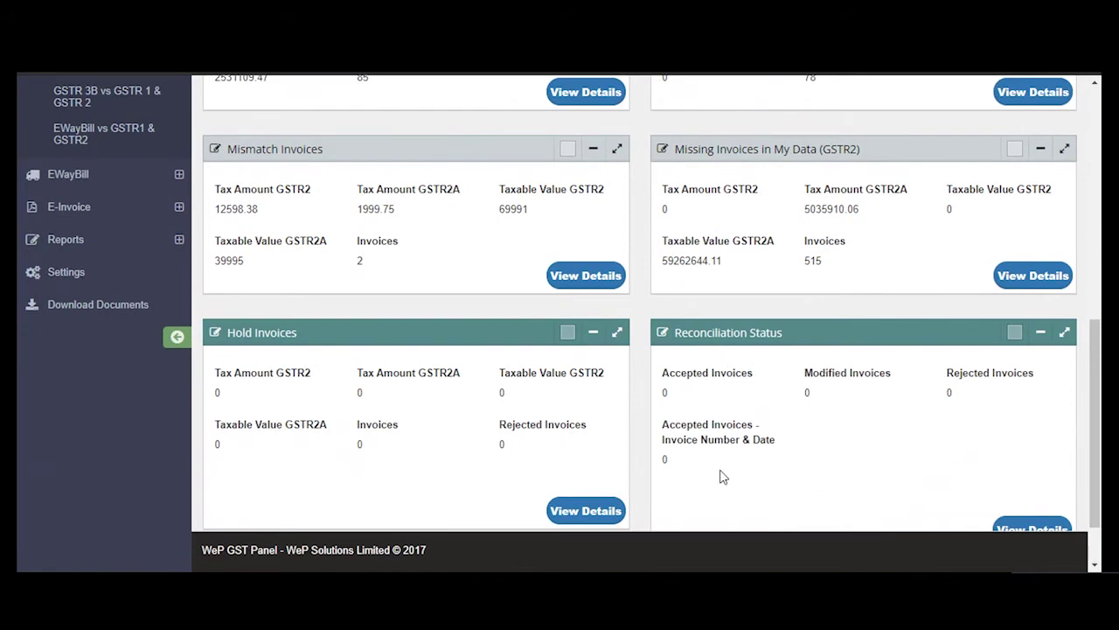
pyautogui.scroll(3, 723, 477)
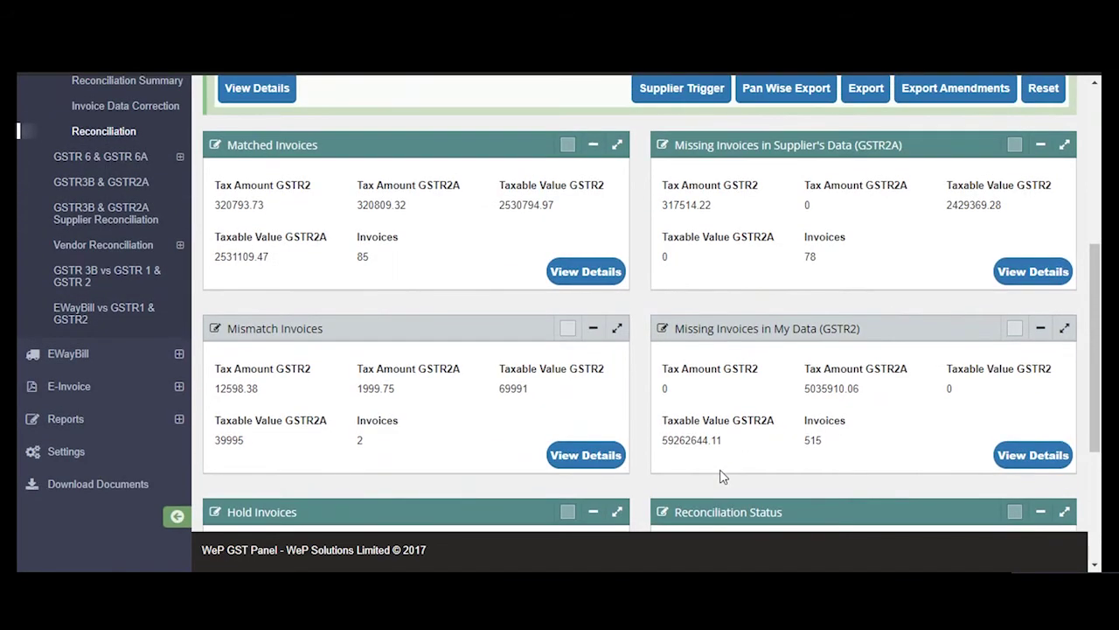
pyautogui.scroll(1, 723, 476)
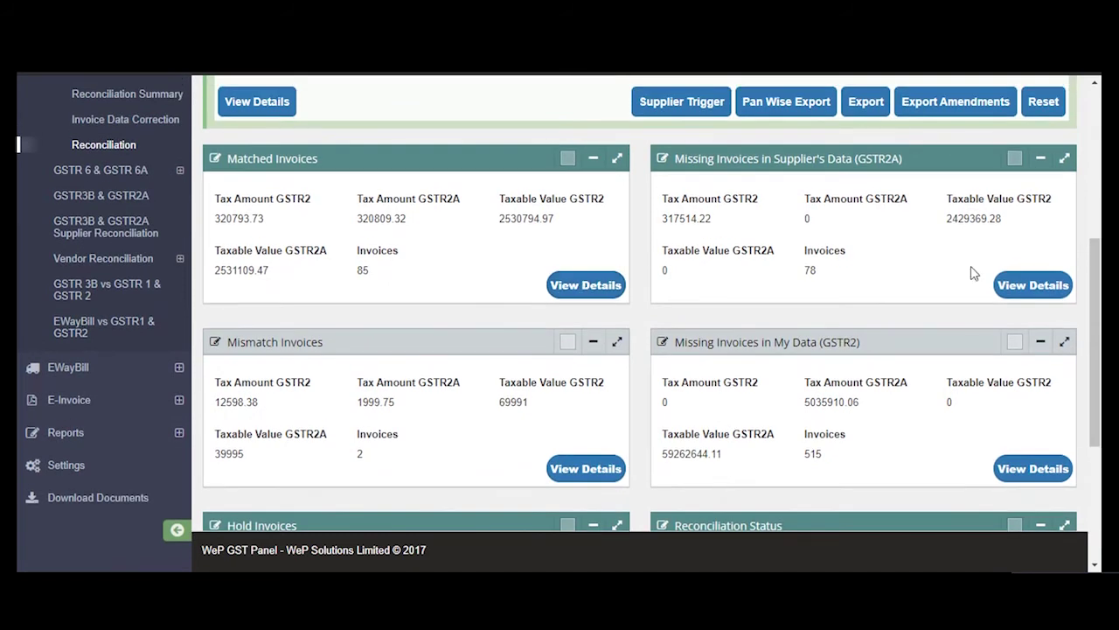
# - Open the details of Missing Invoices in Supplier's Data (GSTR2A) and examine the invoice rows, comments and available actions
pyautogui.click(1030, 290)
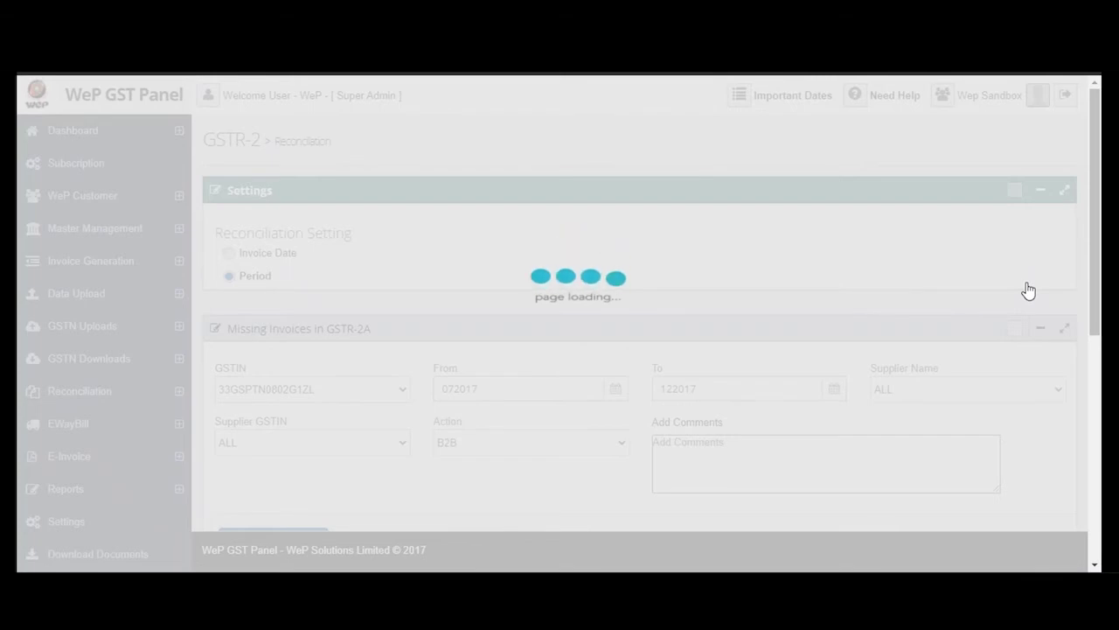
pyautogui.scroll(-5, 1029, 291)
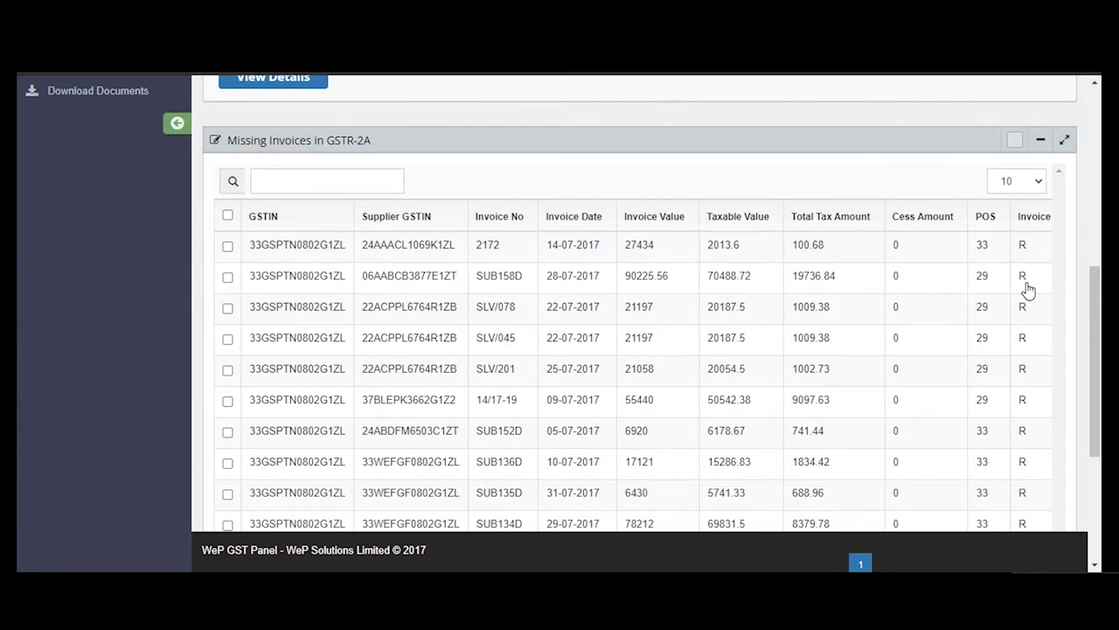
pyautogui.scroll(-3, 1029, 290)
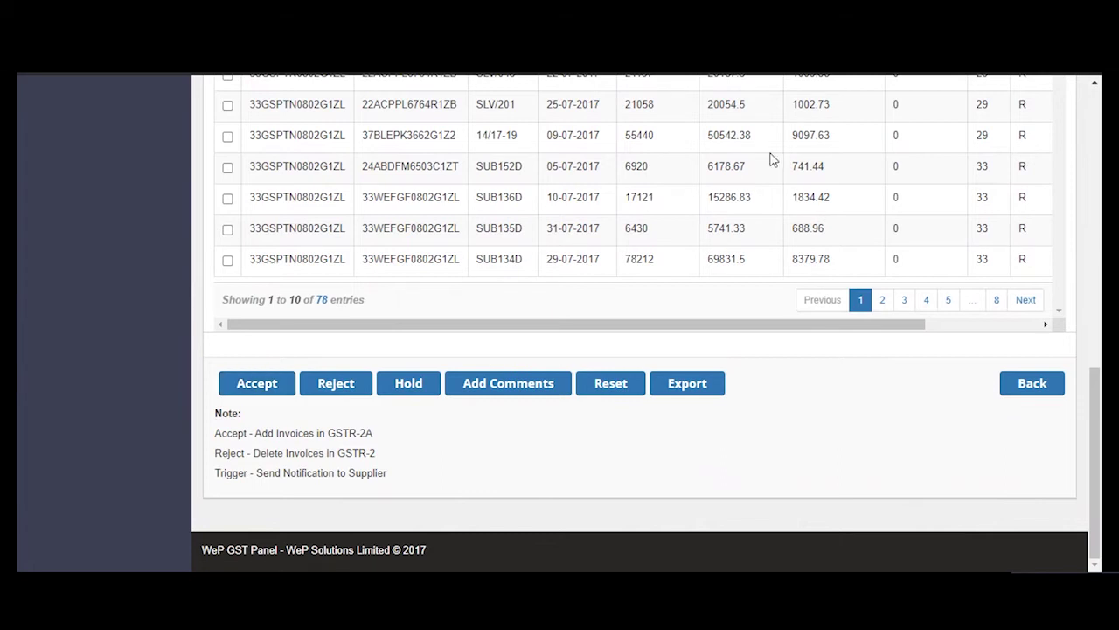
pyautogui.scroll(4, 771, 159)
pyautogui.hscroll(3, 771, 159)
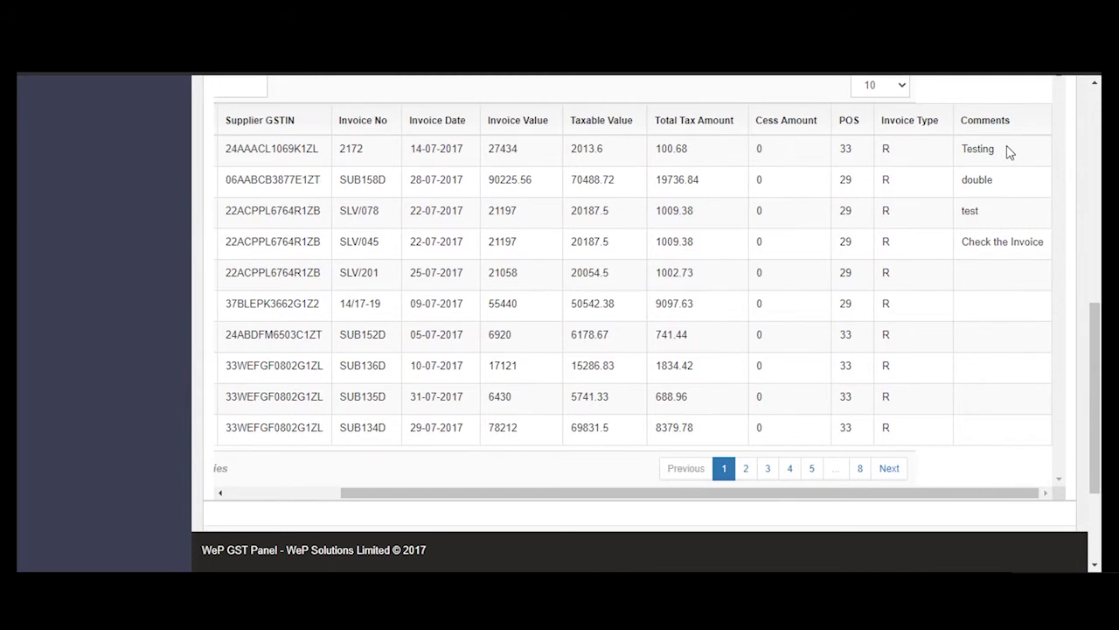
pyautogui.hscroll(-3, 1009, 152)
pyautogui.scroll(-3, 616, 215)
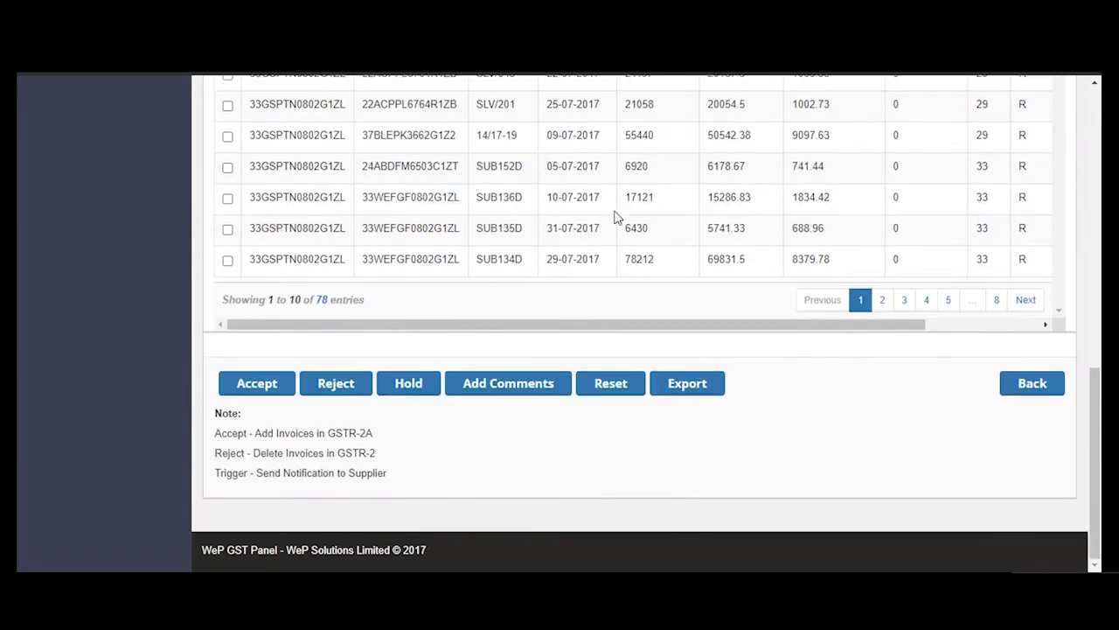
# - Return to the reconciliation page and open the Mismatch Invoices details to compare GSTR-2 with GSTR-2A values
pyautogui.click(1021, 387)
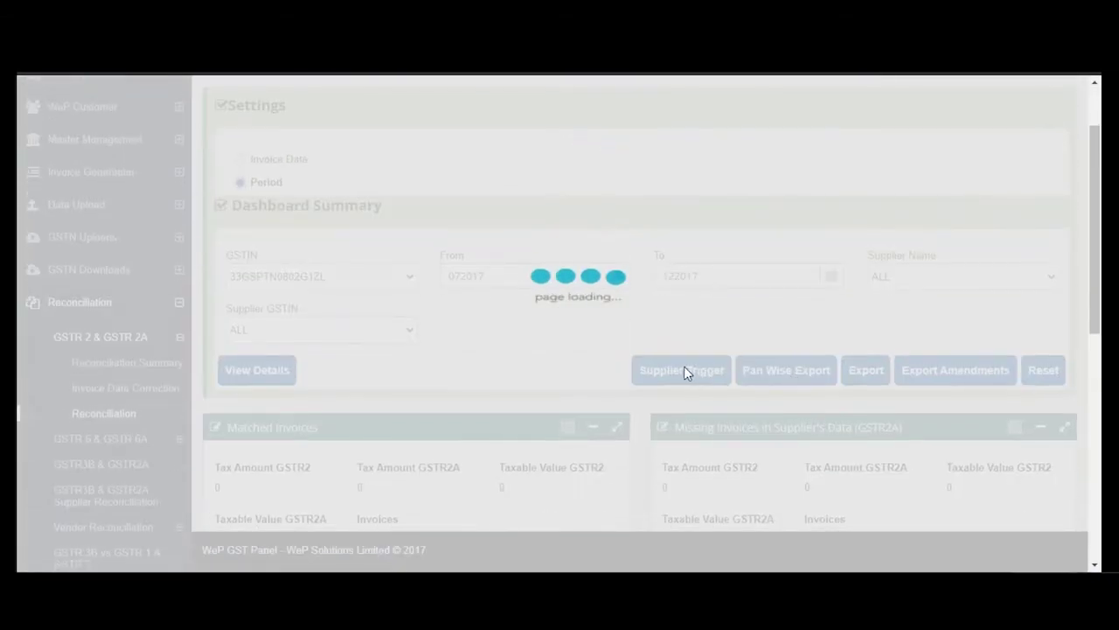
pyautogui.scroll(-2, 678, 376)
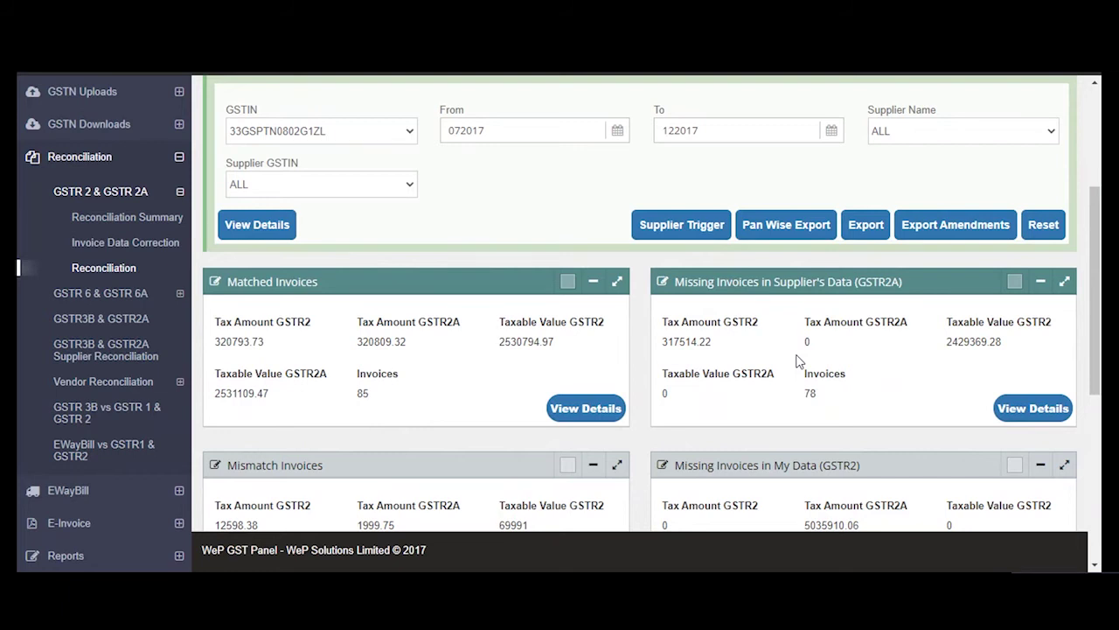
pyautogui.scroll(-3, 797, 361)
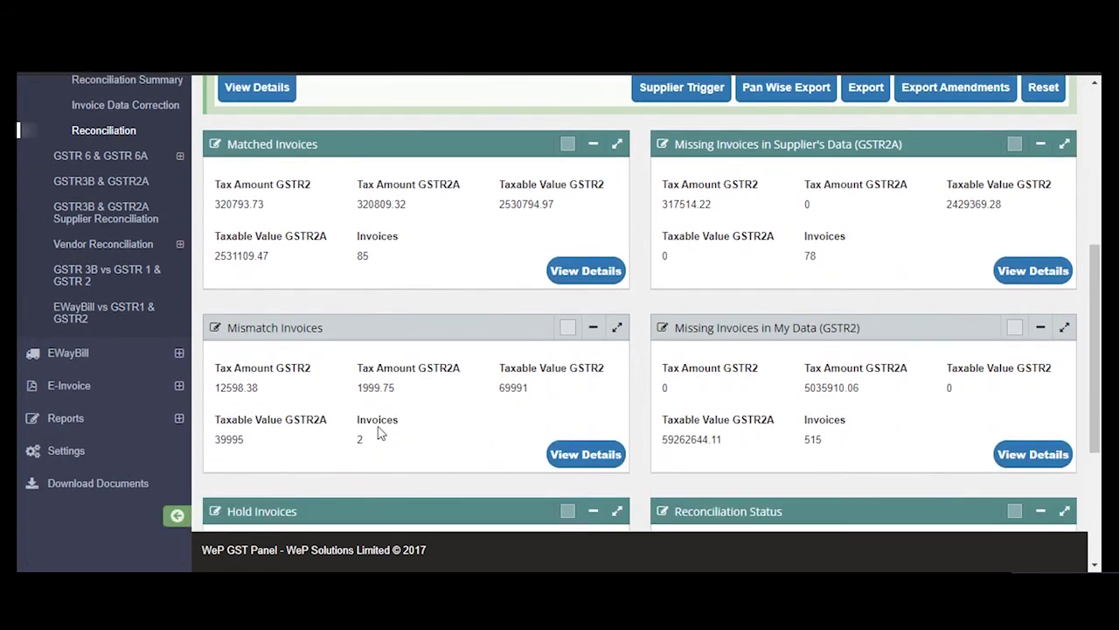
pyautogui.click(586, 455)
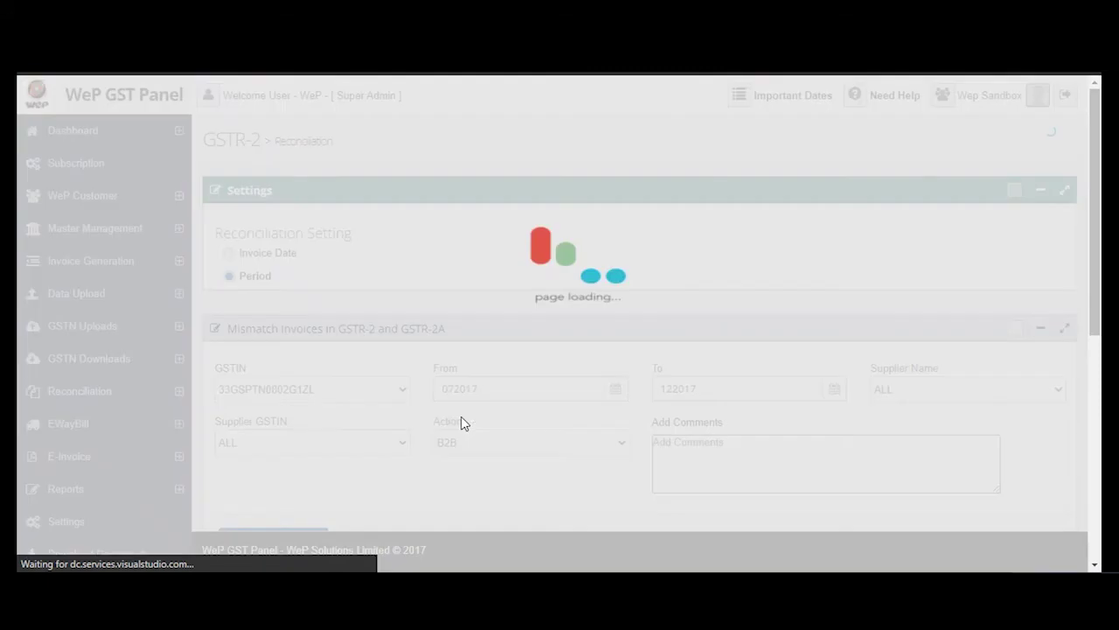
pyautogui.scroll(-3, 463, 423)
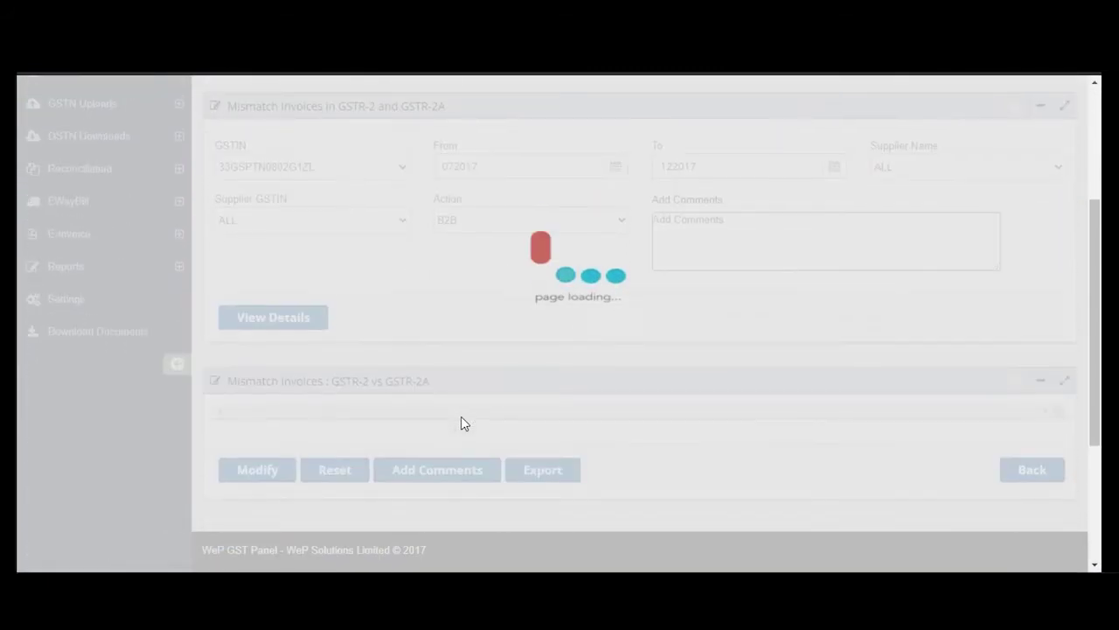
pyautogui.scroll(-1, 464, 423)
pyautogui.scroll(-1, 463, 423)
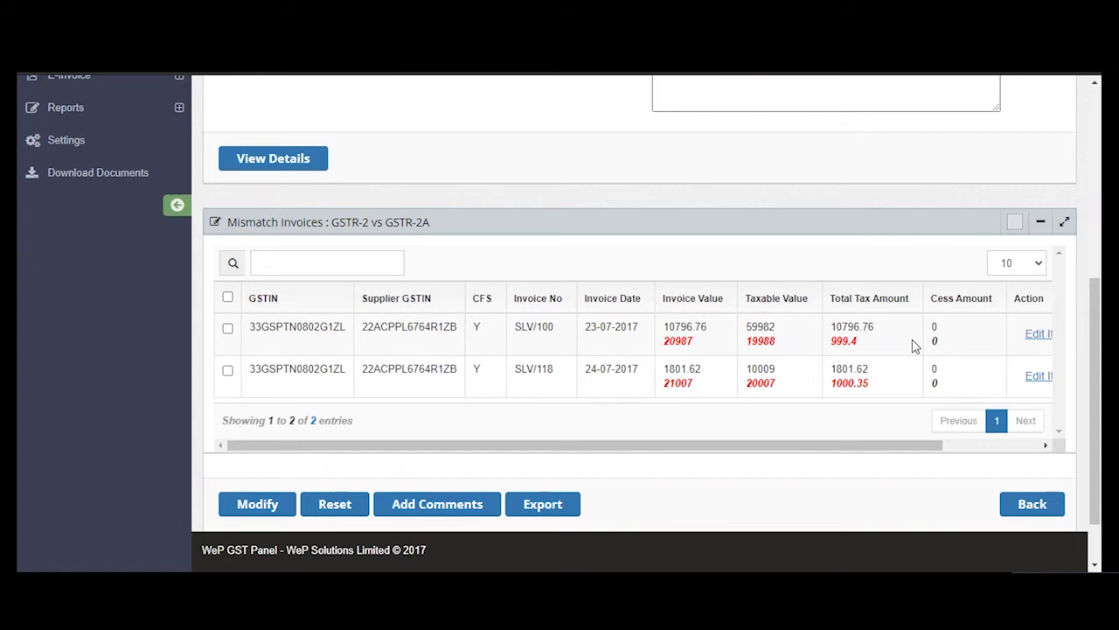
# - Examine the invoice items of the mismatched invoice dated 23-07-2017, review the mismatch list and its actions, and return to the reconciliation page
pyautogui.click(1031, 341)
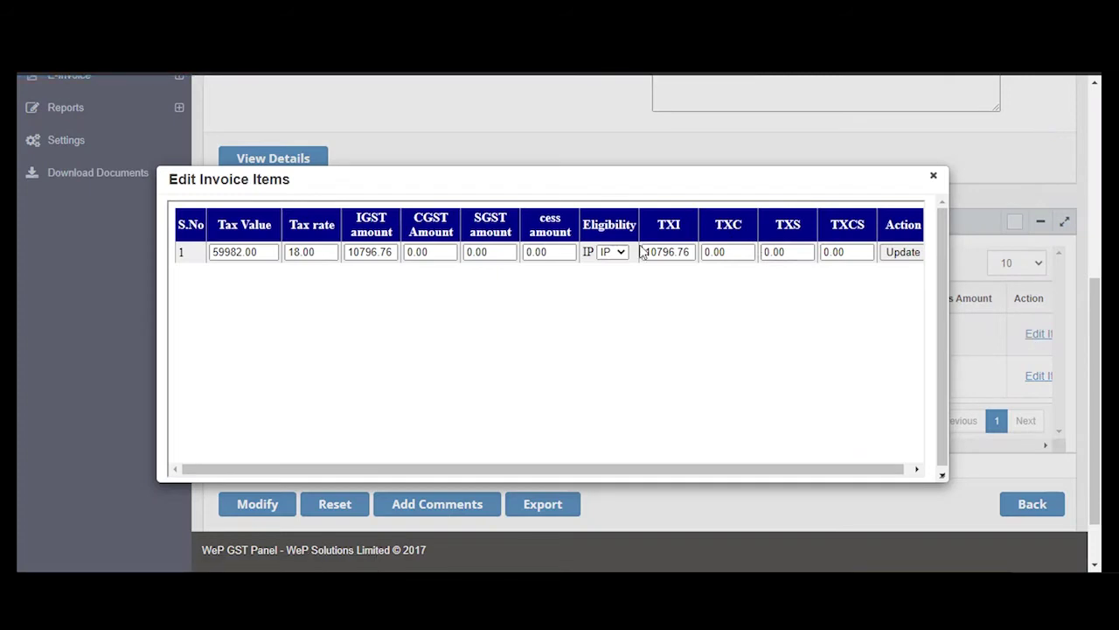
pyautogui.hscroll(1, 752, 271)
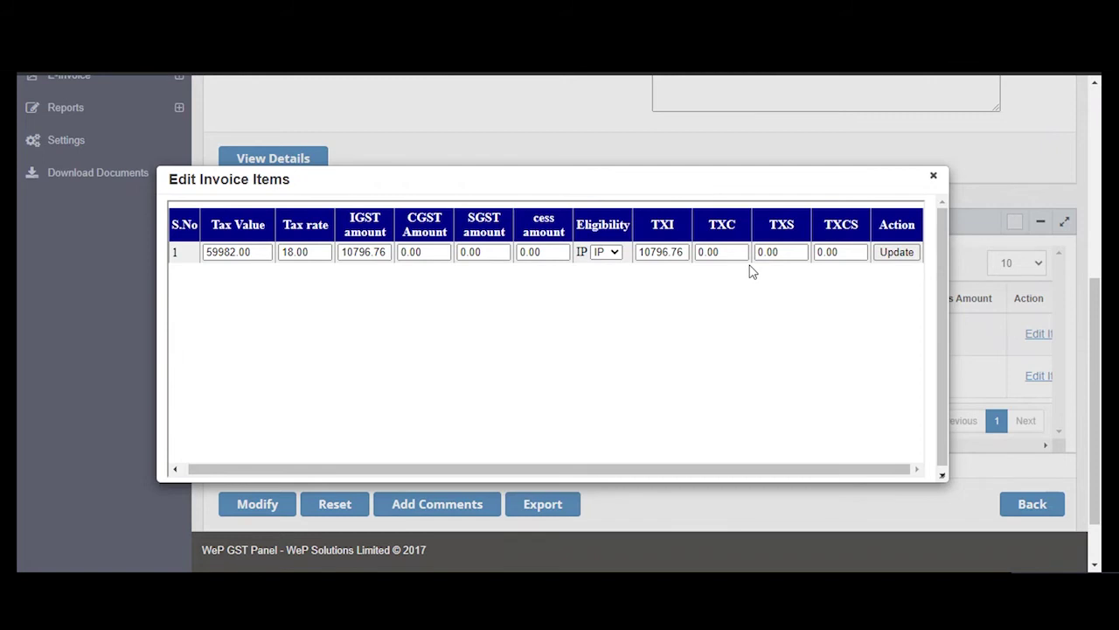
pyautogui.click(934, 179)
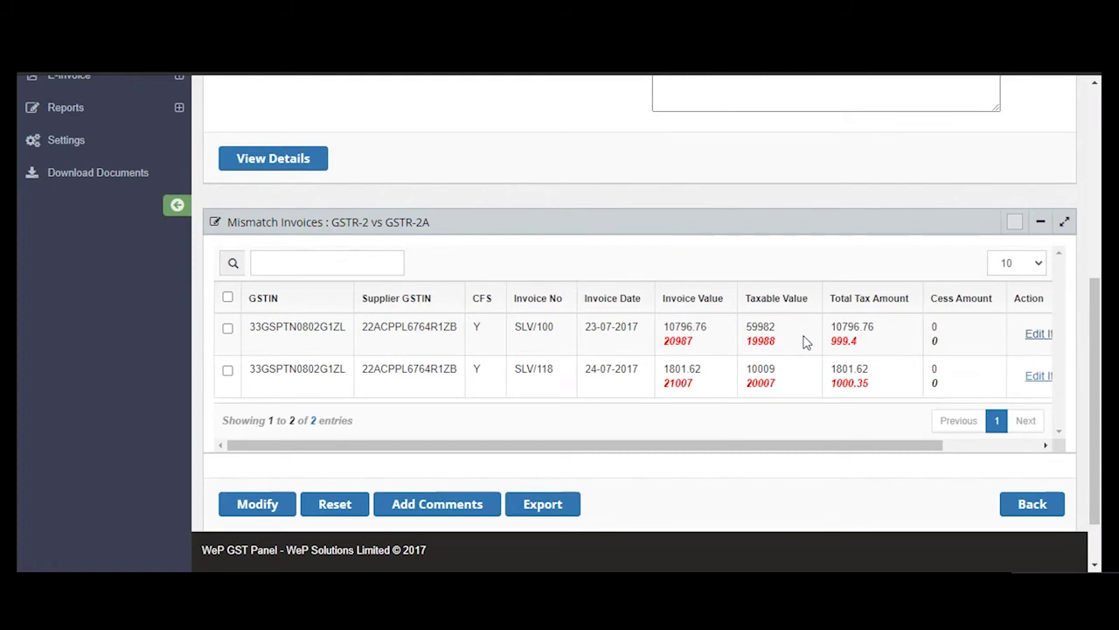
pyautogui.scroll(-2, 805, 342)
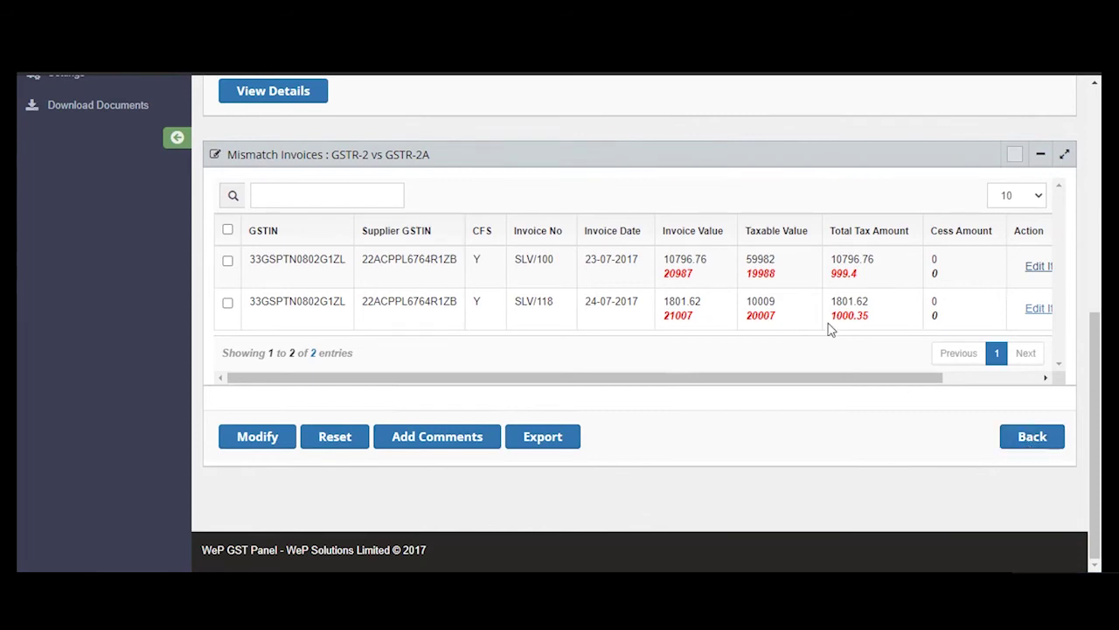
pyautogui.scroll(3, 829, 325)
pyautogui.scroll(-3, 829, 327)
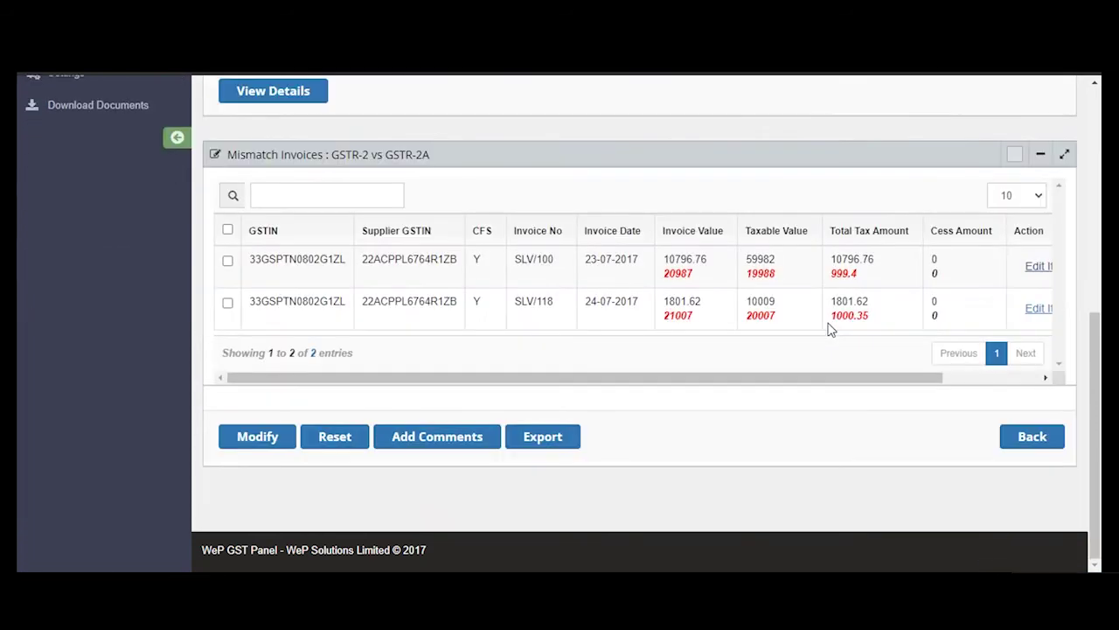
pyautogui.click(1034, 442)
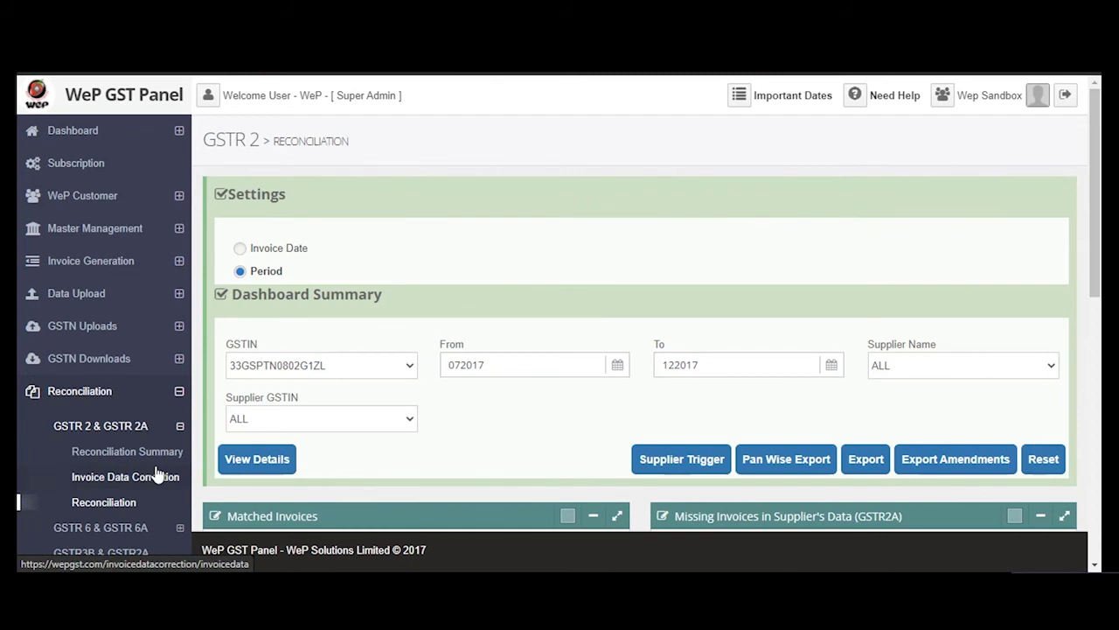
# - View the B2B matched invoices by invoice number for 072017 to 122017 in Invoice Data Correction and review the filter types and results
pyautogui.click(155, 474)
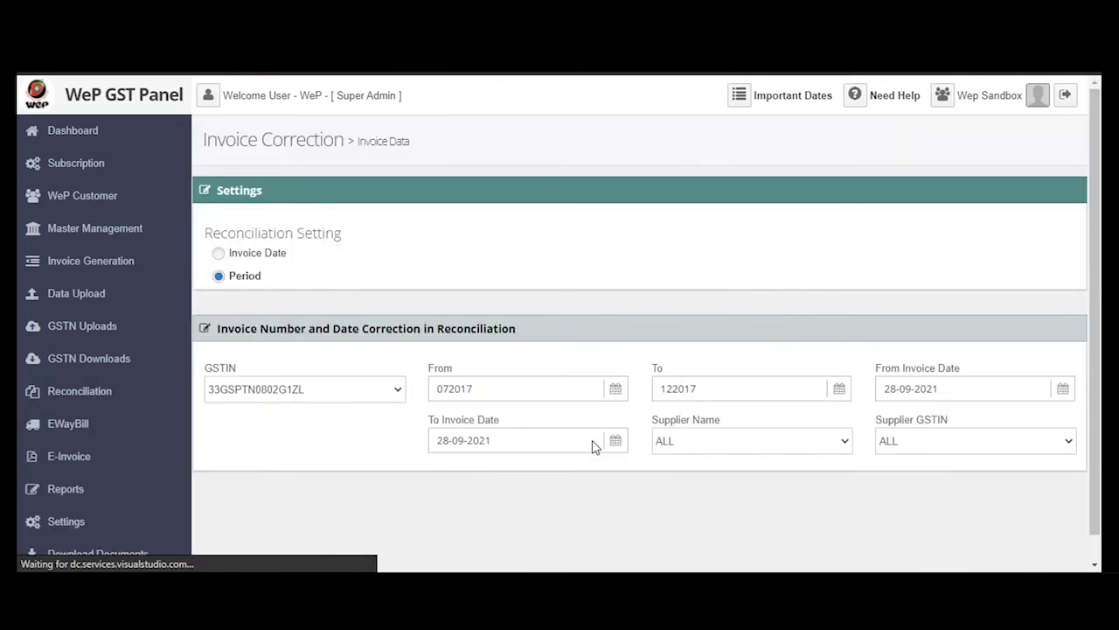
pyautogui.scroll(-2, 592, 446)
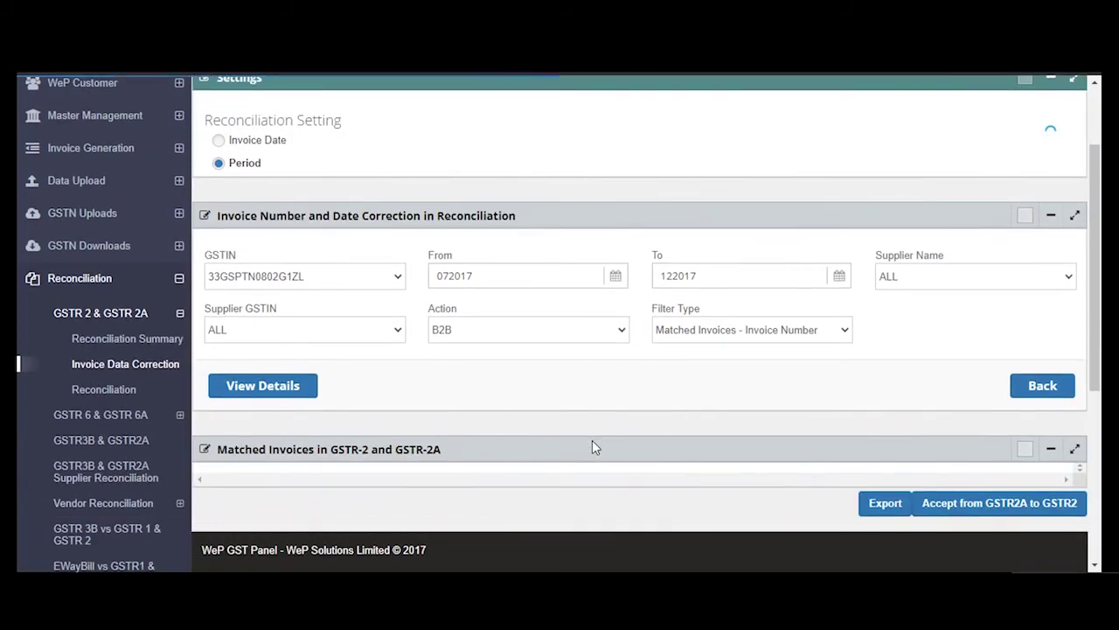
pyautogui.click(289, 394)
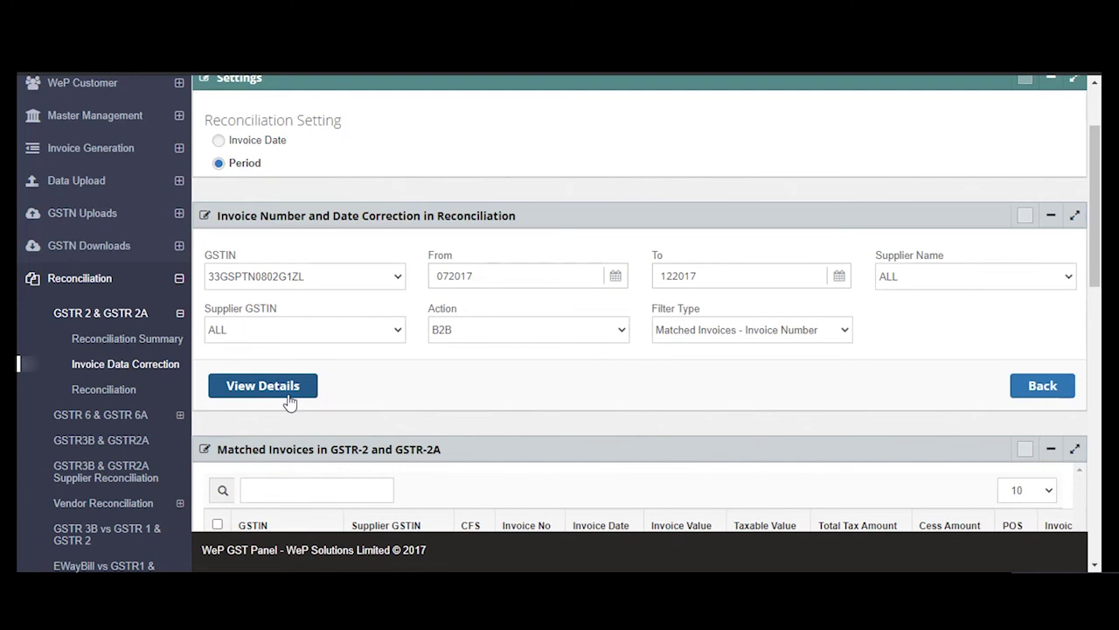
pyautogui.click(771, 333)
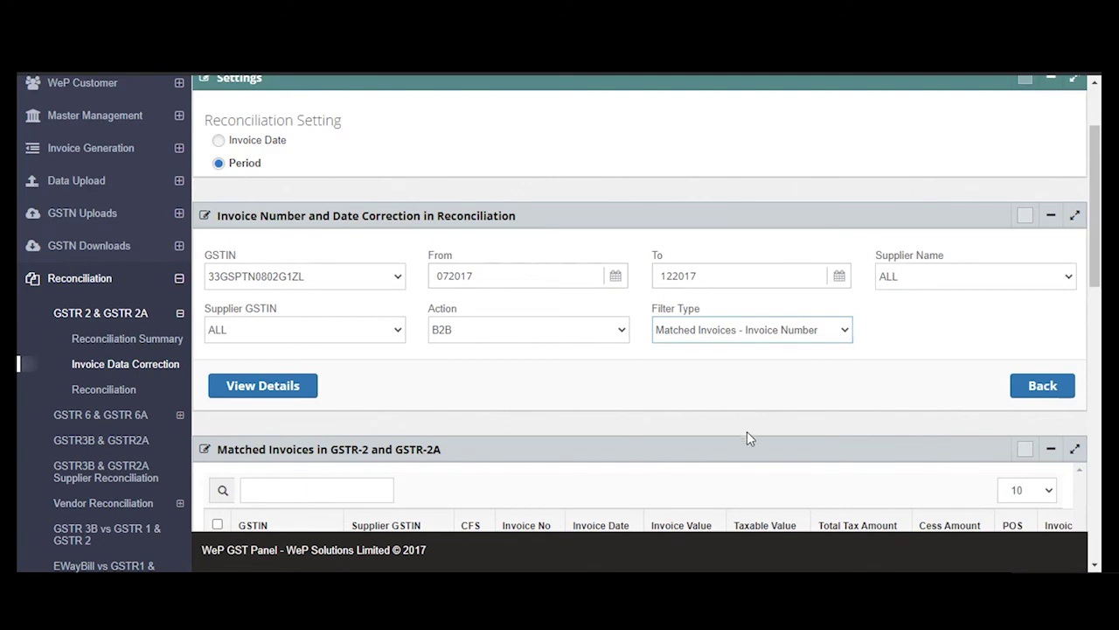
pyautogui.scroll(-3, 566, 415)
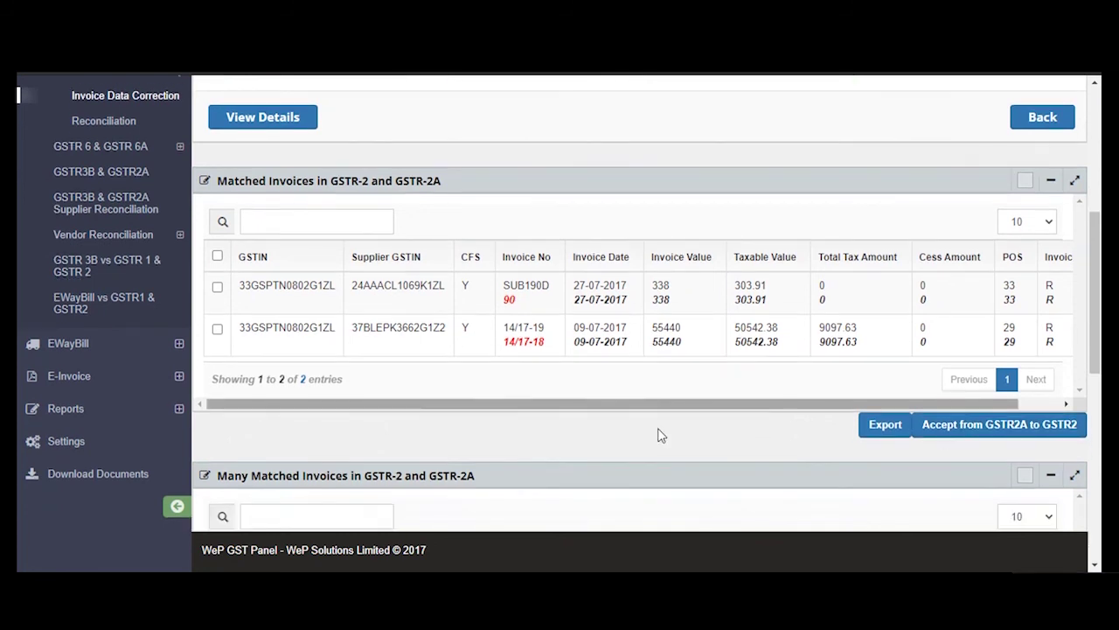
pyautogui.scroll(-1, 659, 435)
# - Open the Reconciliation Settings within the application settings to examine the amount adjustment and auto-accept options
pyautogui.click(123, 407)
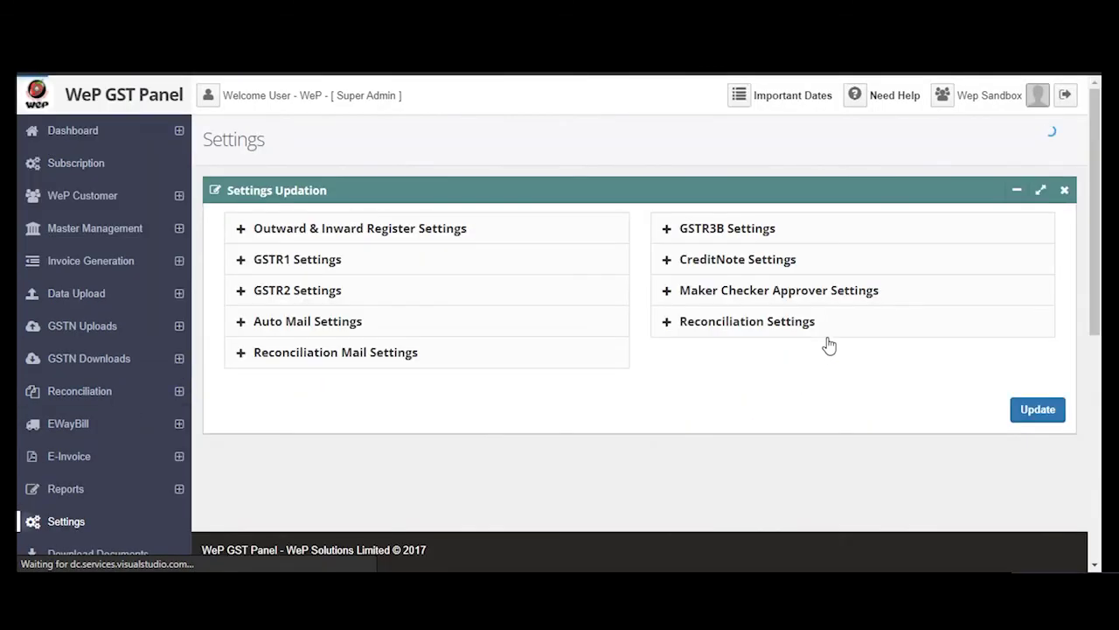
pyautogui.click(773, 322)
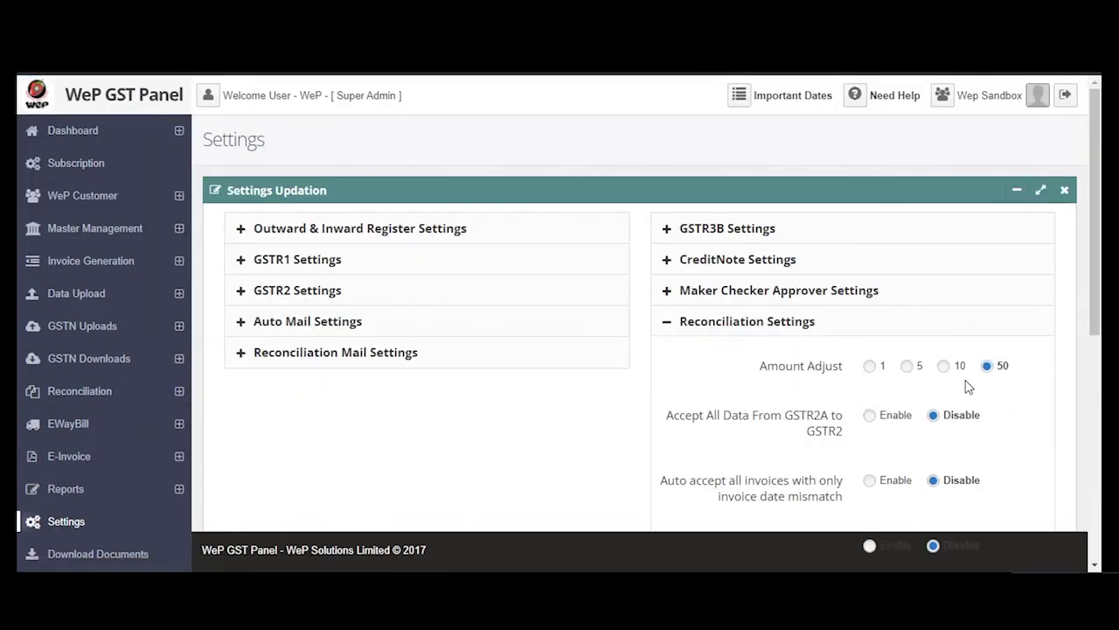